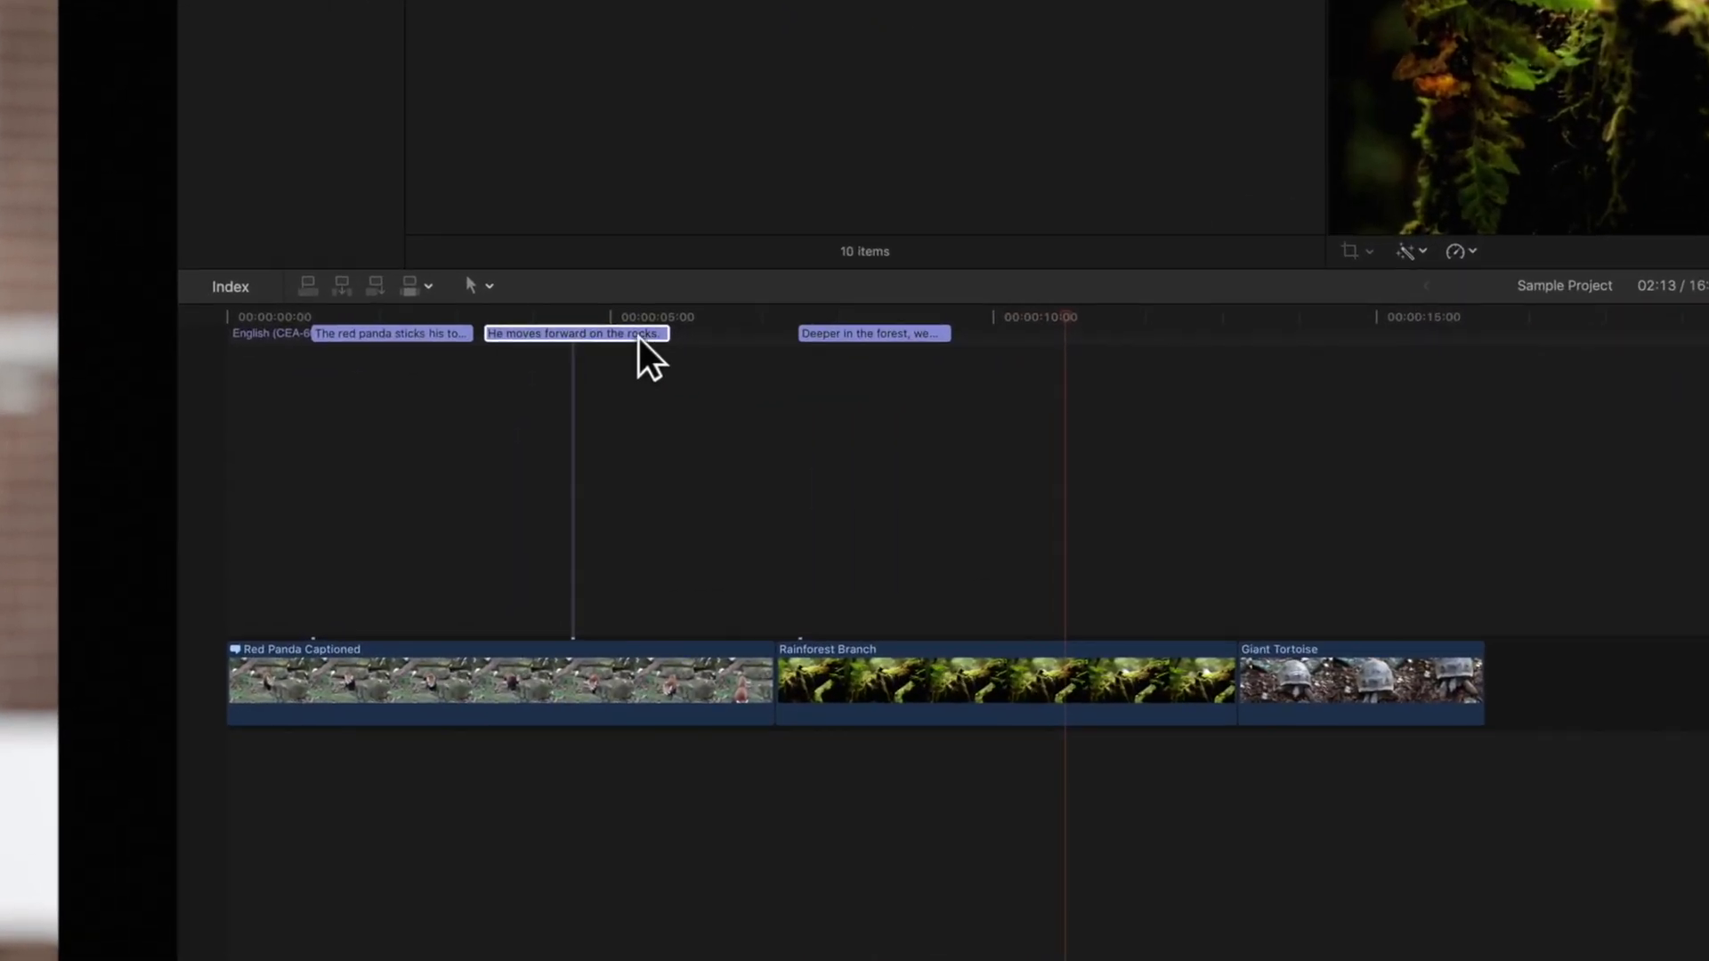
Step: Slide the 'He moves forward on the rocks' caption left against the first caption and adjust its end
left_click_drag(640, 338, 607, 337)
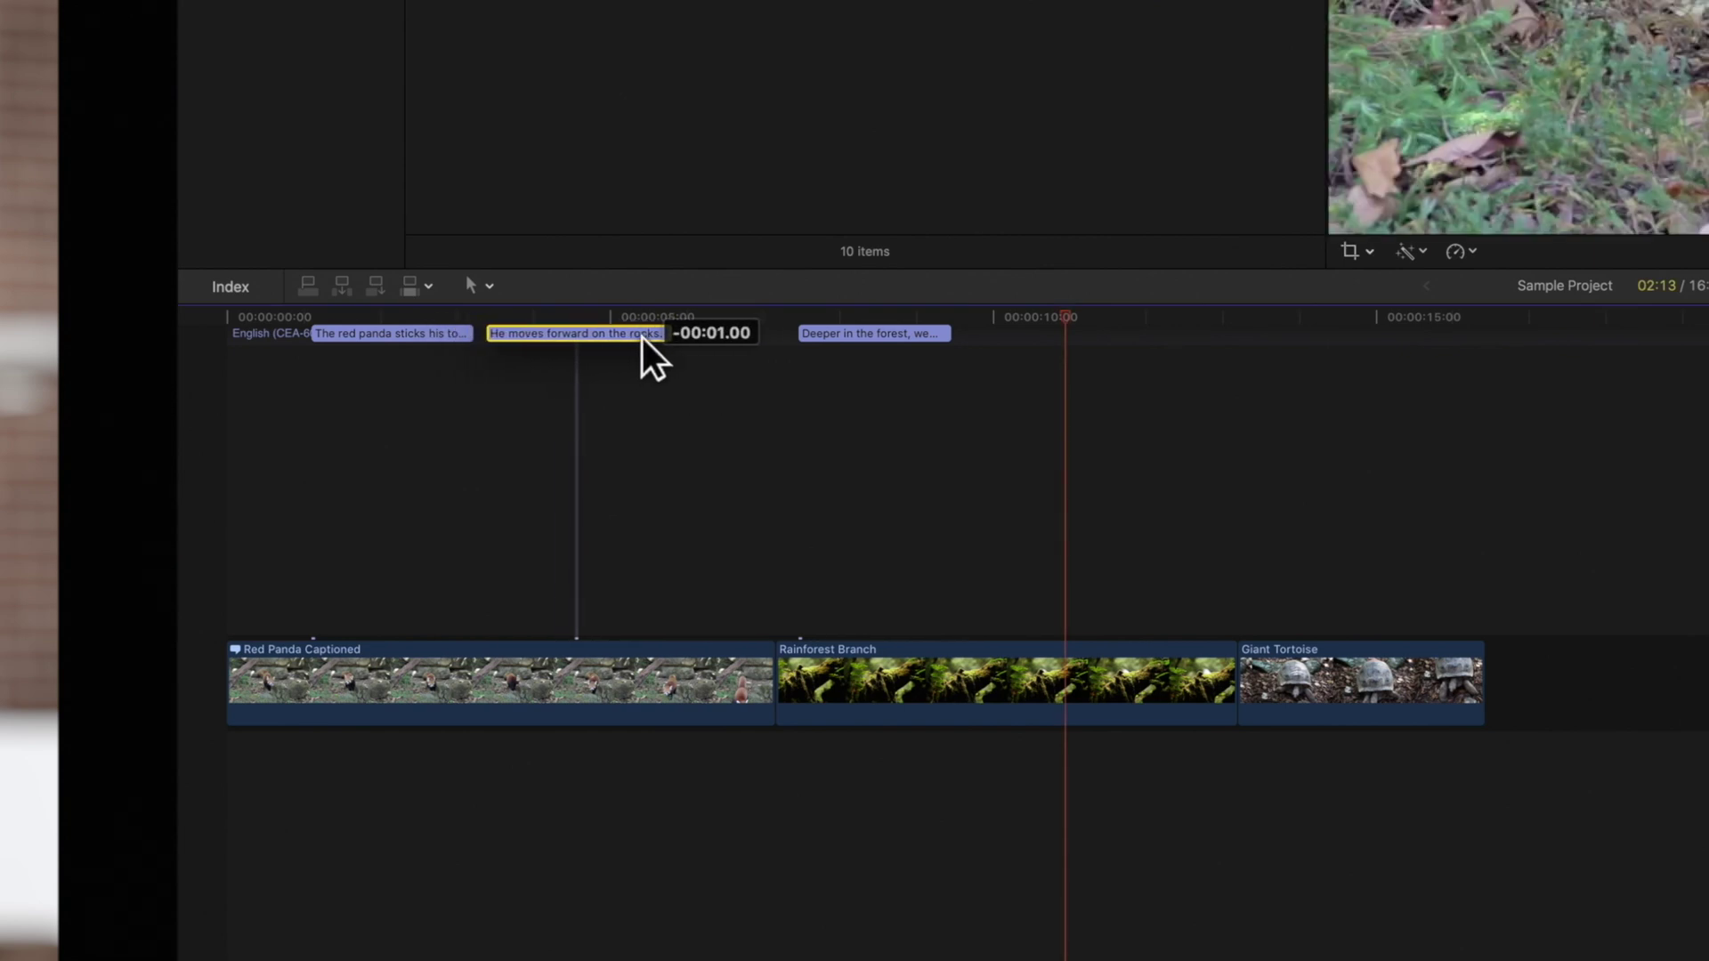
left_click_drag(608, 337, 589, 338)
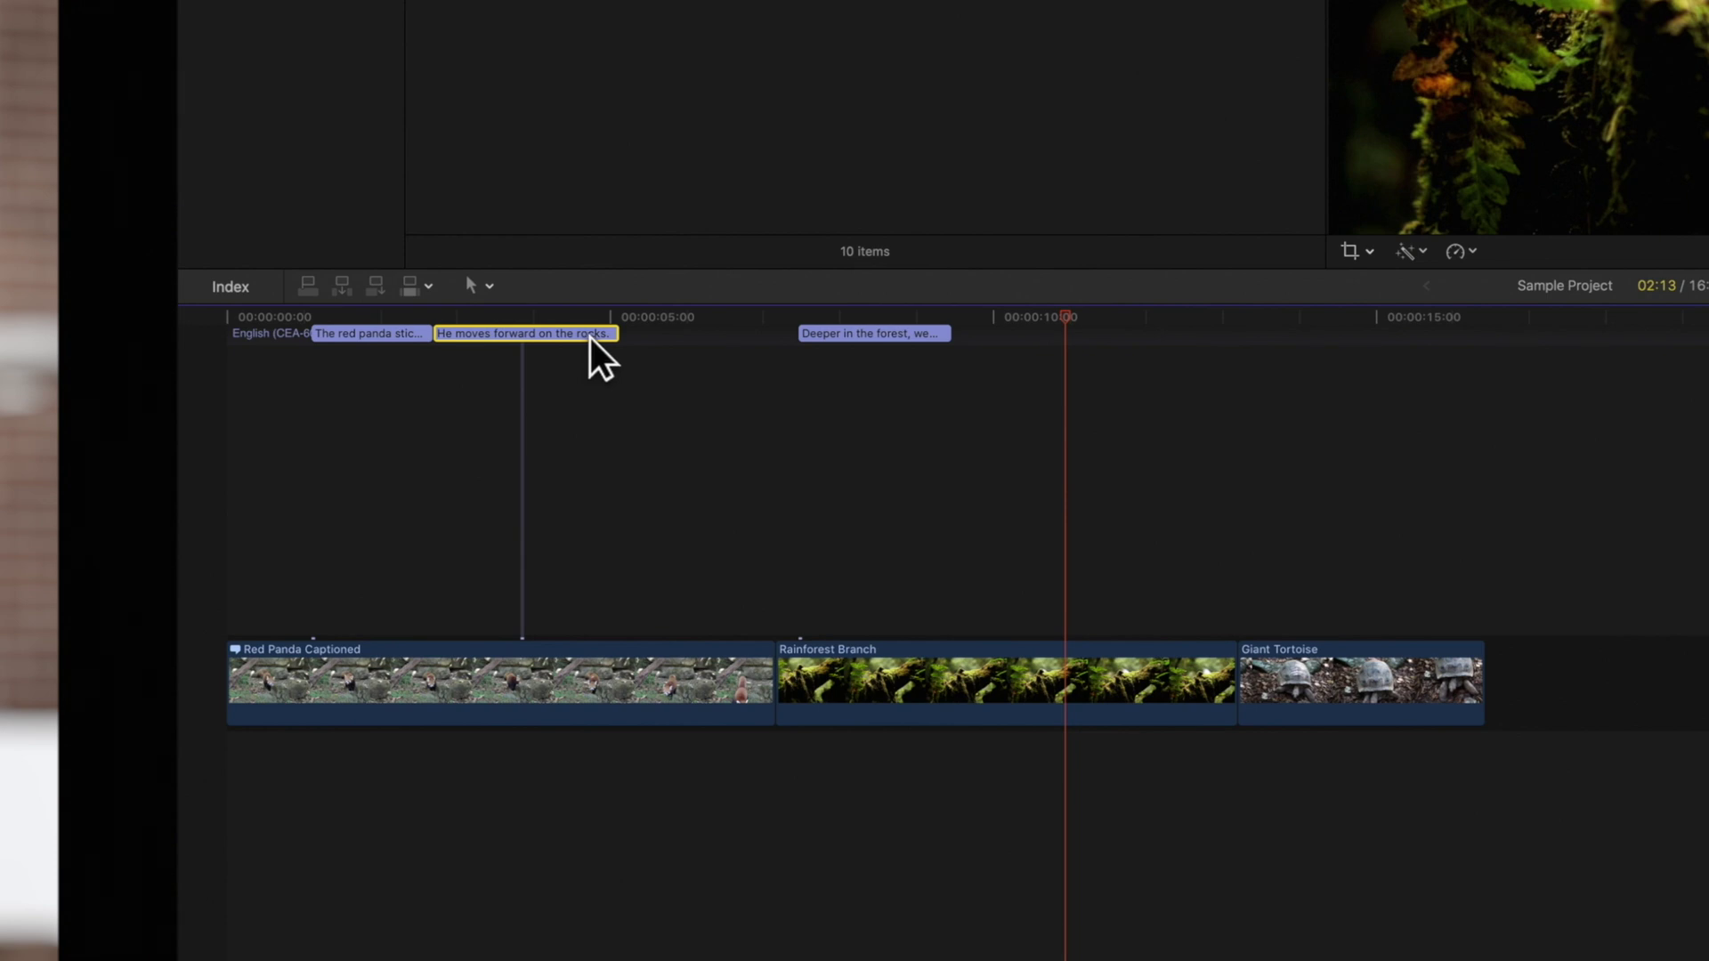
left_click_drag(614, 338, 585, 333)
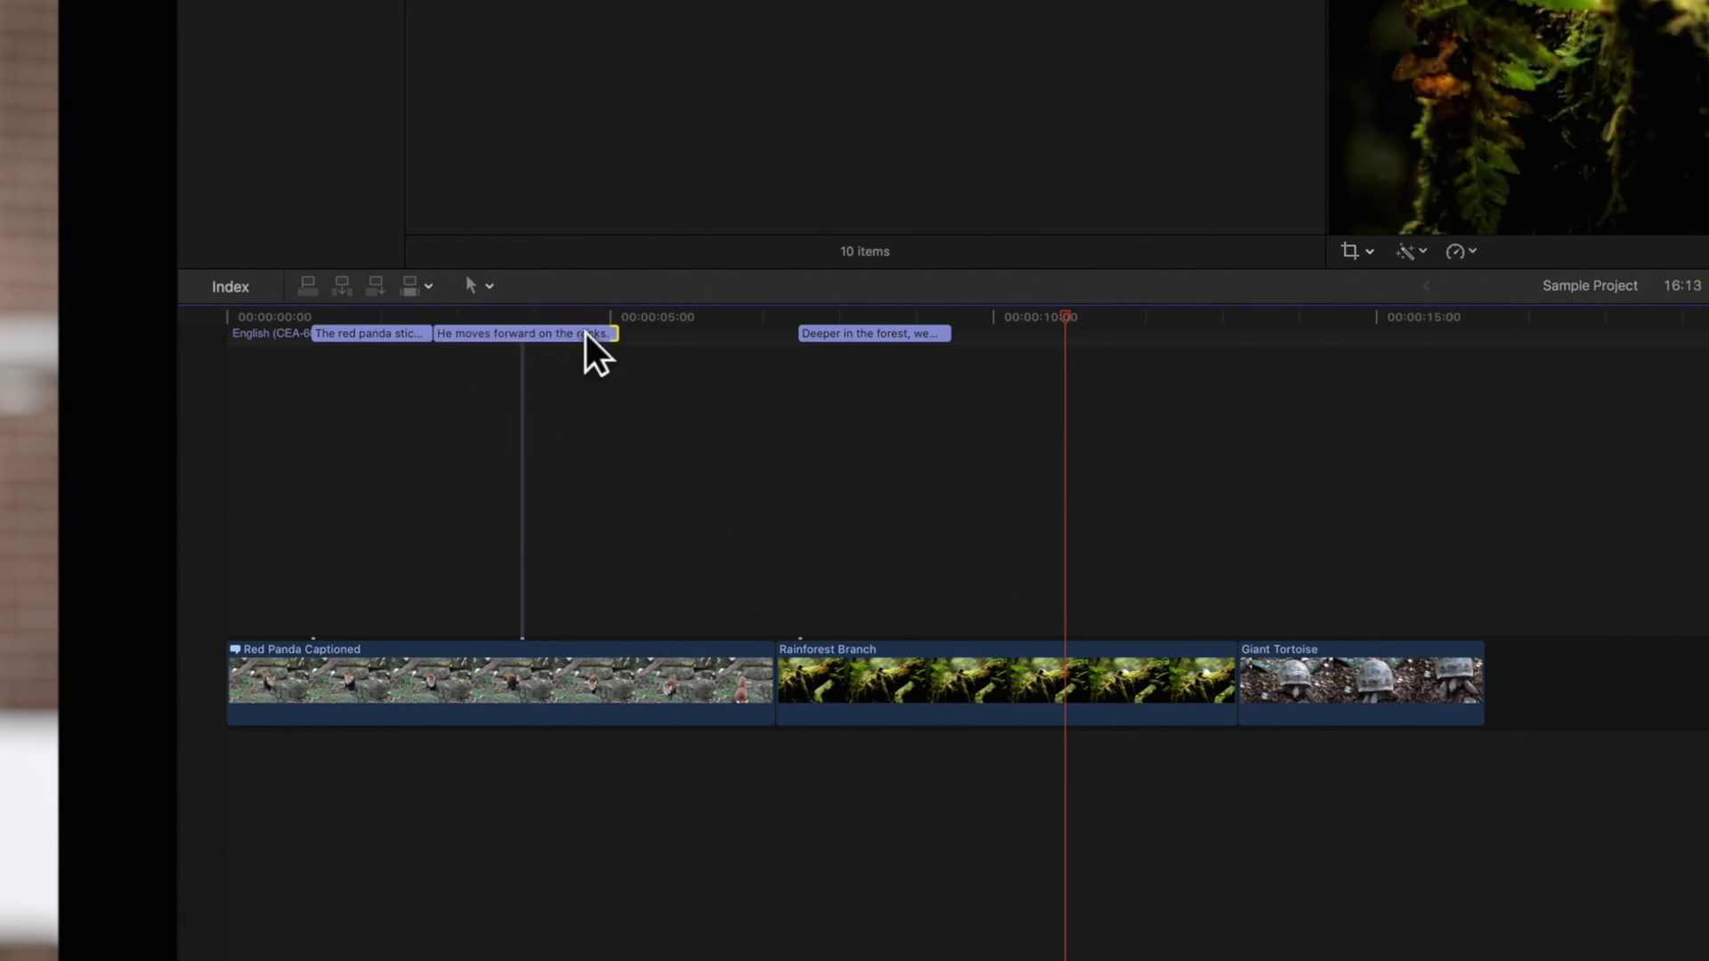
left_click_drag(445, 334, 446, 334)
Step: Roll the edit point between the first two captions later, then blade the 'He moves forward' caption
key("t")
left_click_drag(431, 335, 441, 341)
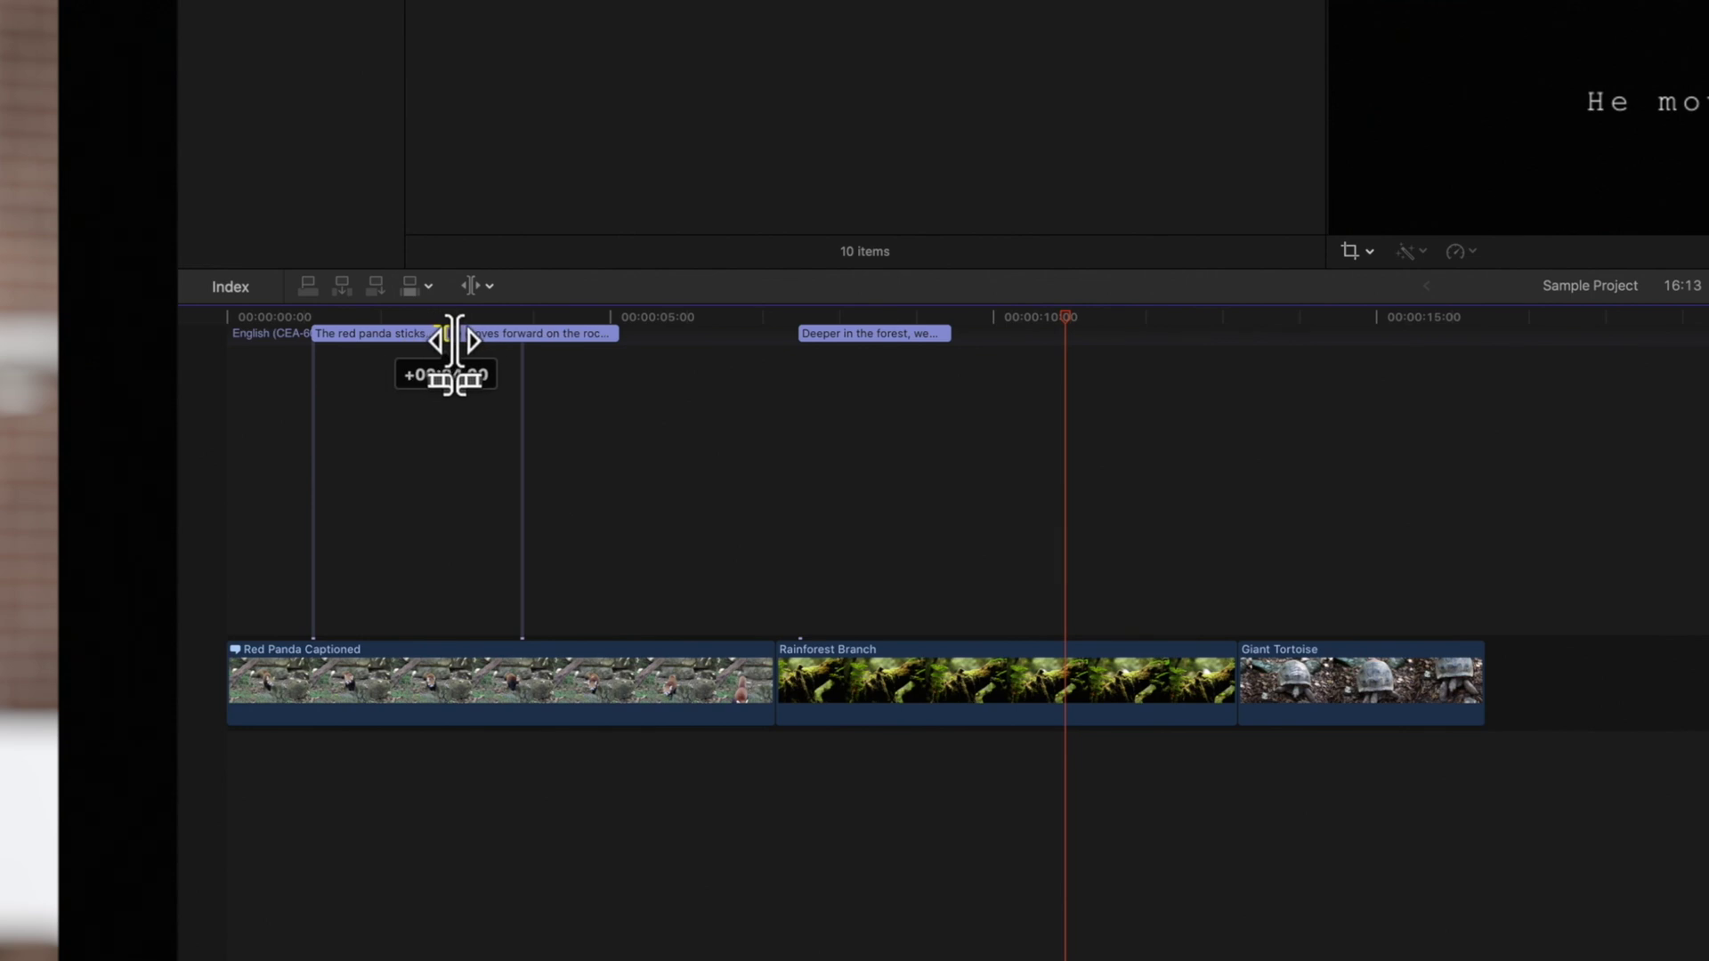
left_click_drag(443, 341, 442, 341)
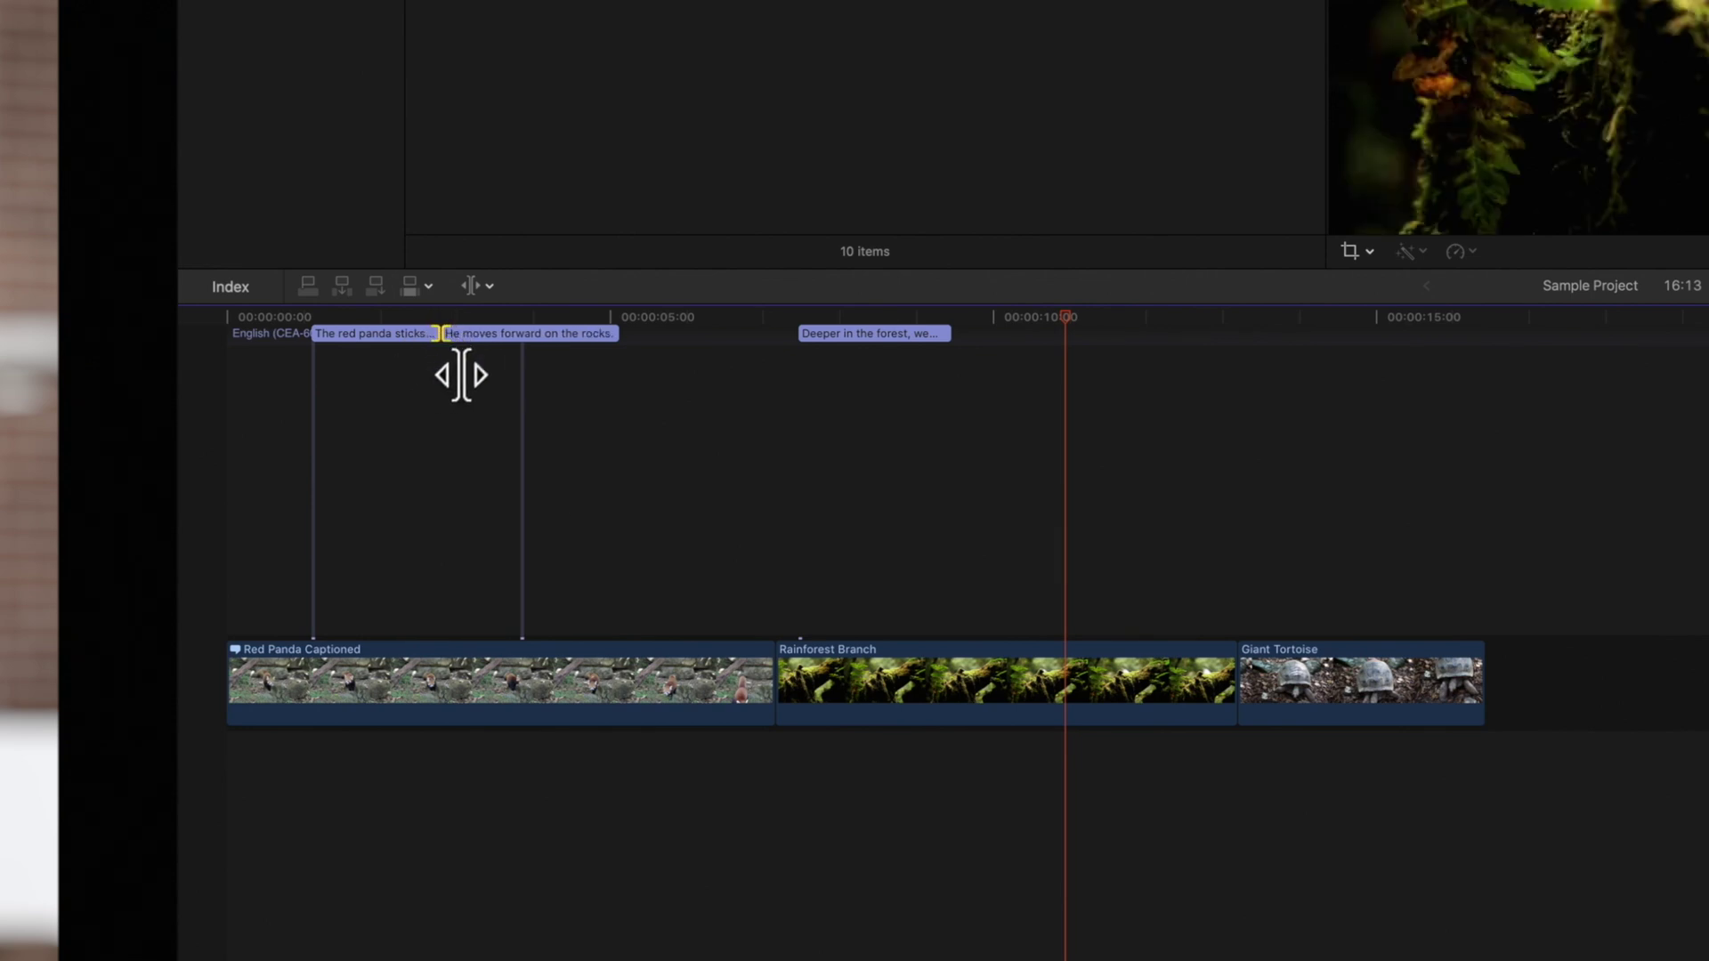
key("b")
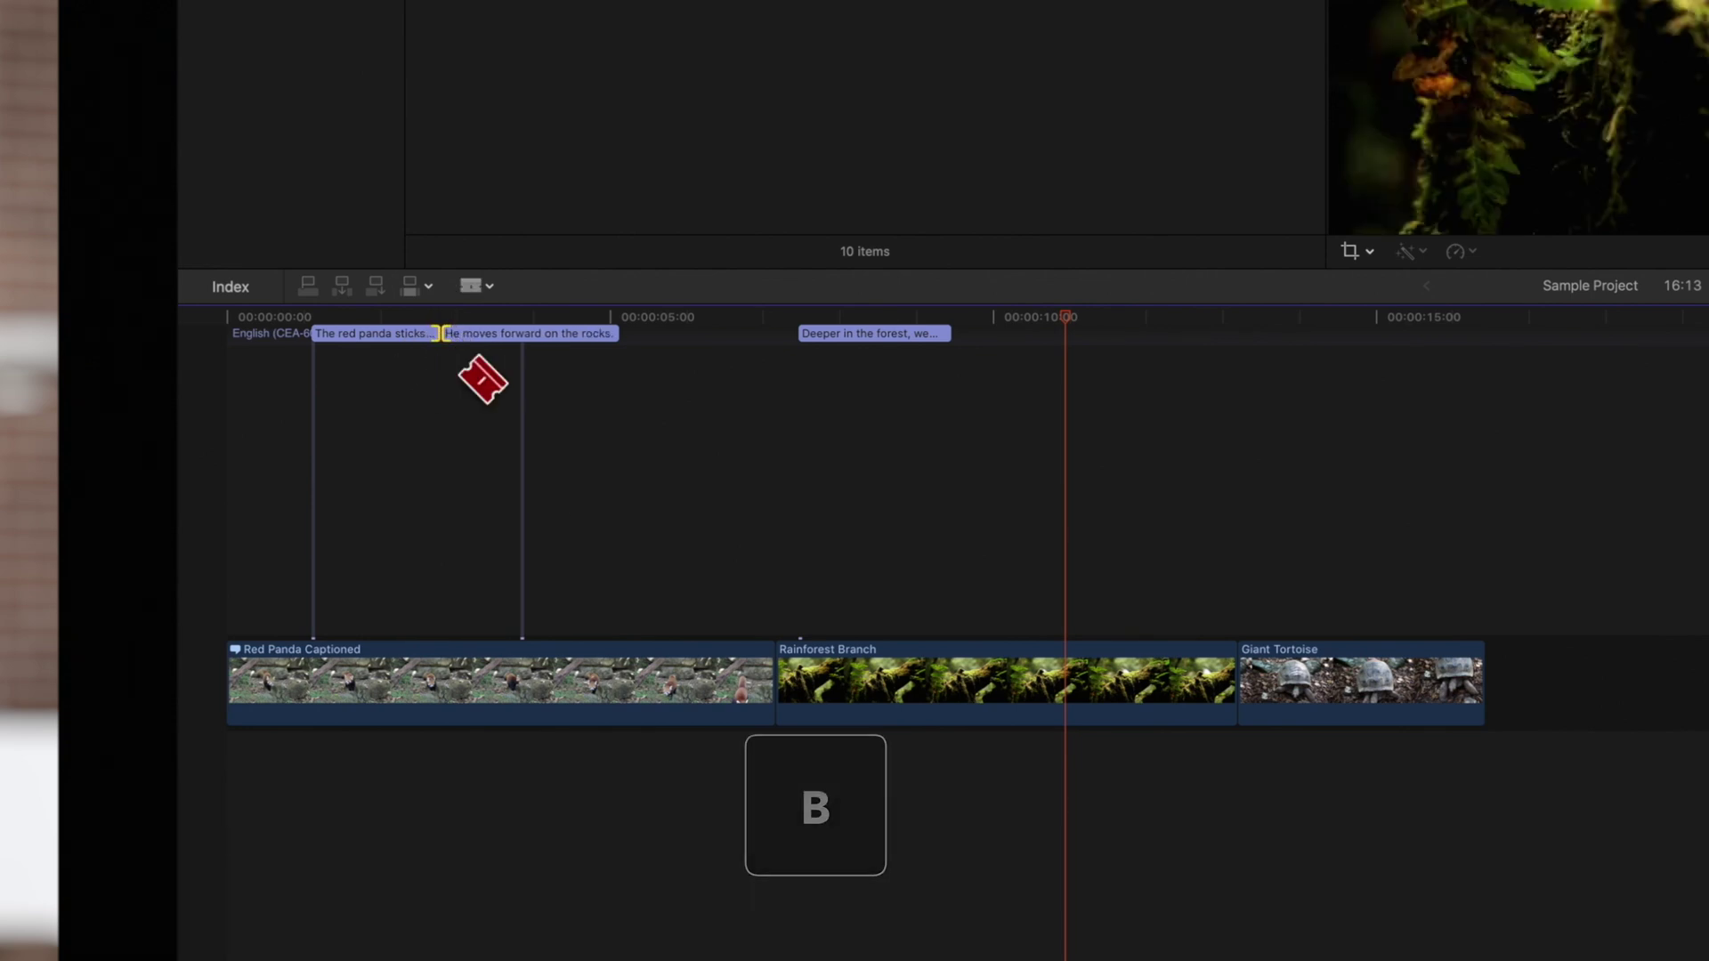
left_click(582, 335)
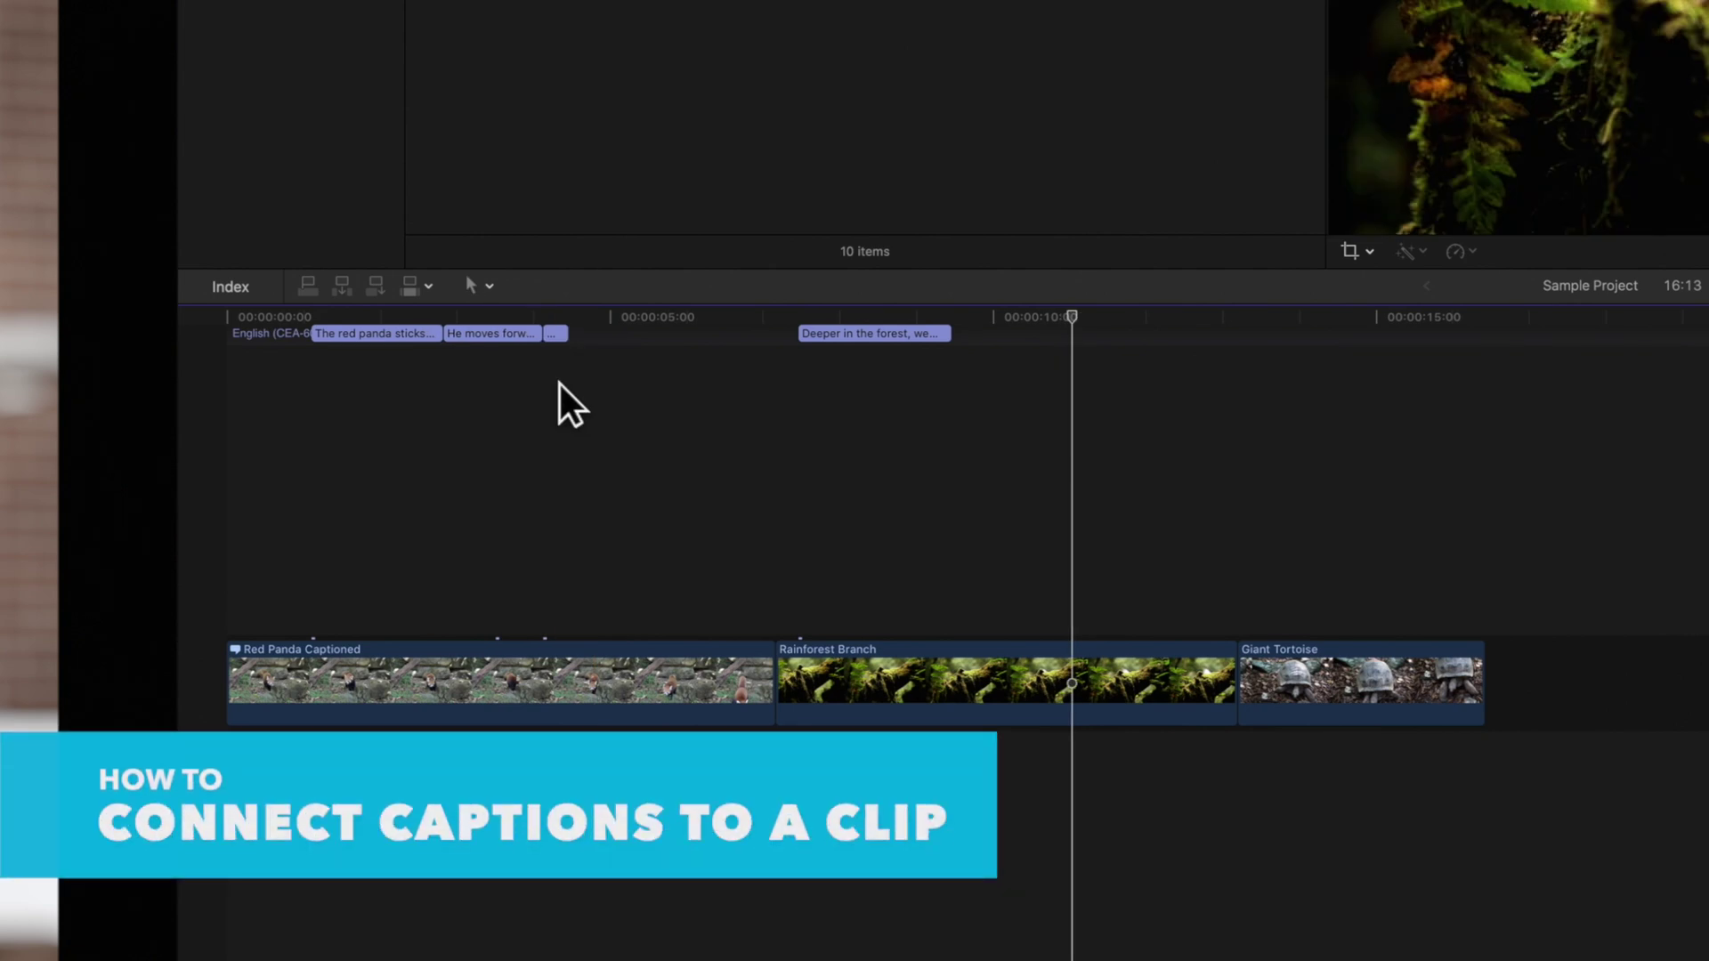
Step: Connect Giant Tortoise above Red Panda and move the 'He moves forward' caption's connection onto it
left_click_drag(1327, 678, 522, 585)
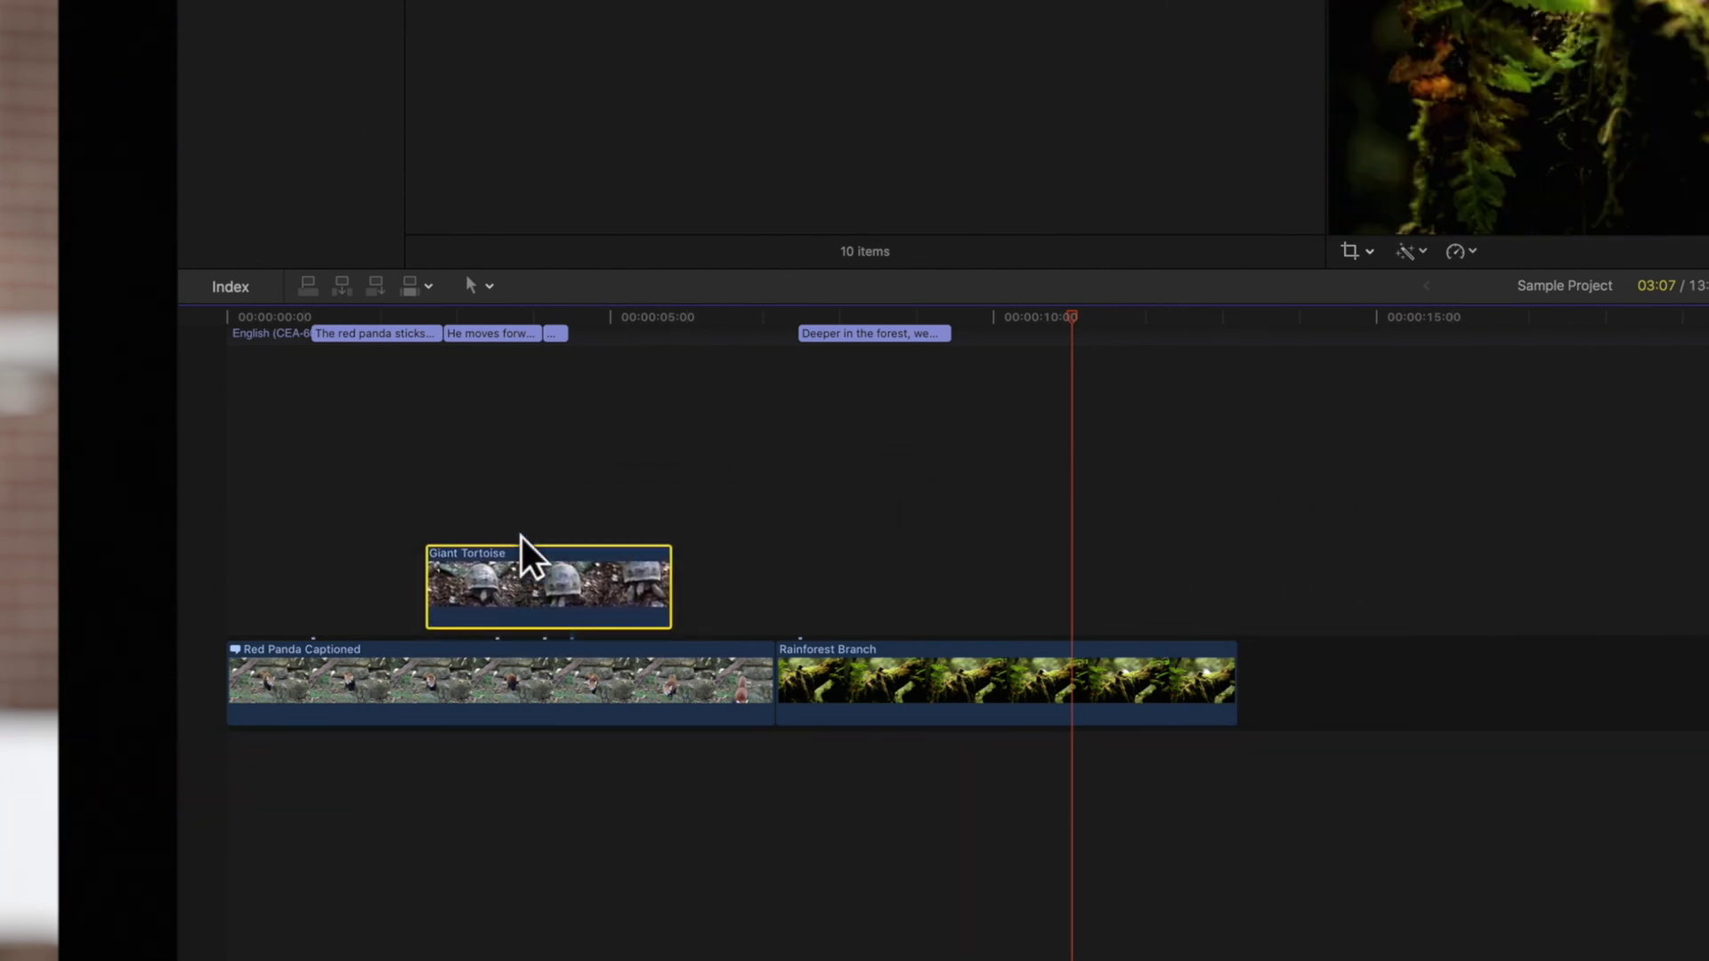
left_click(497, 335)
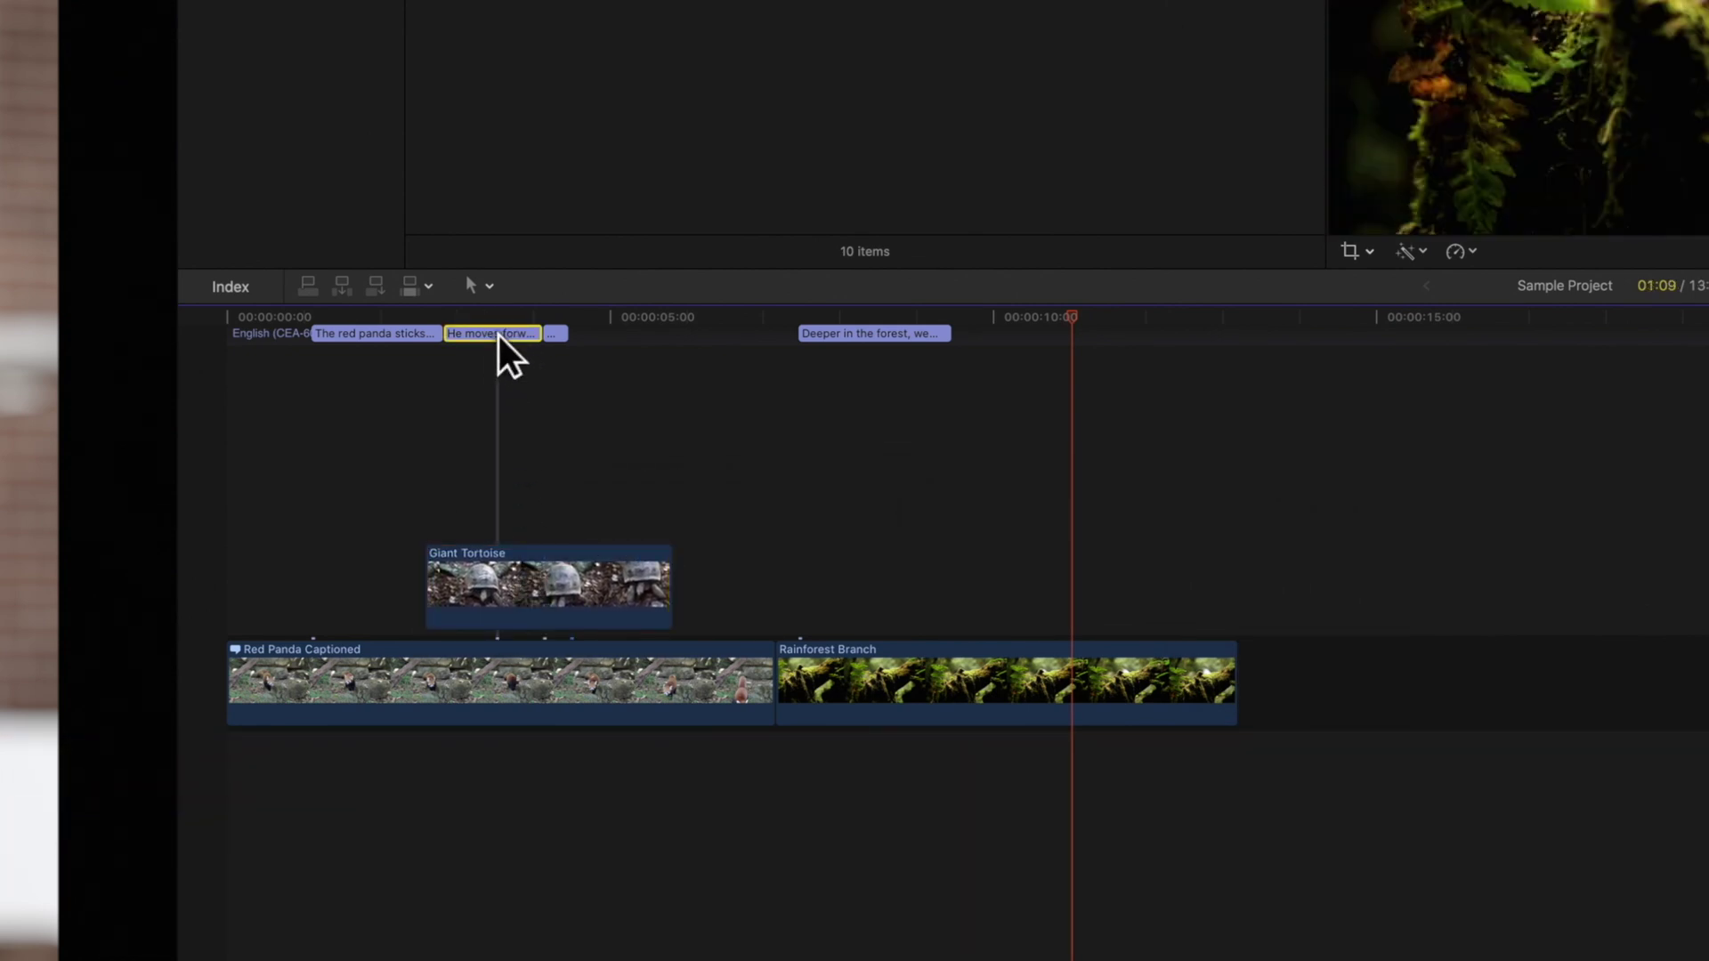
key("alt")
key("super")
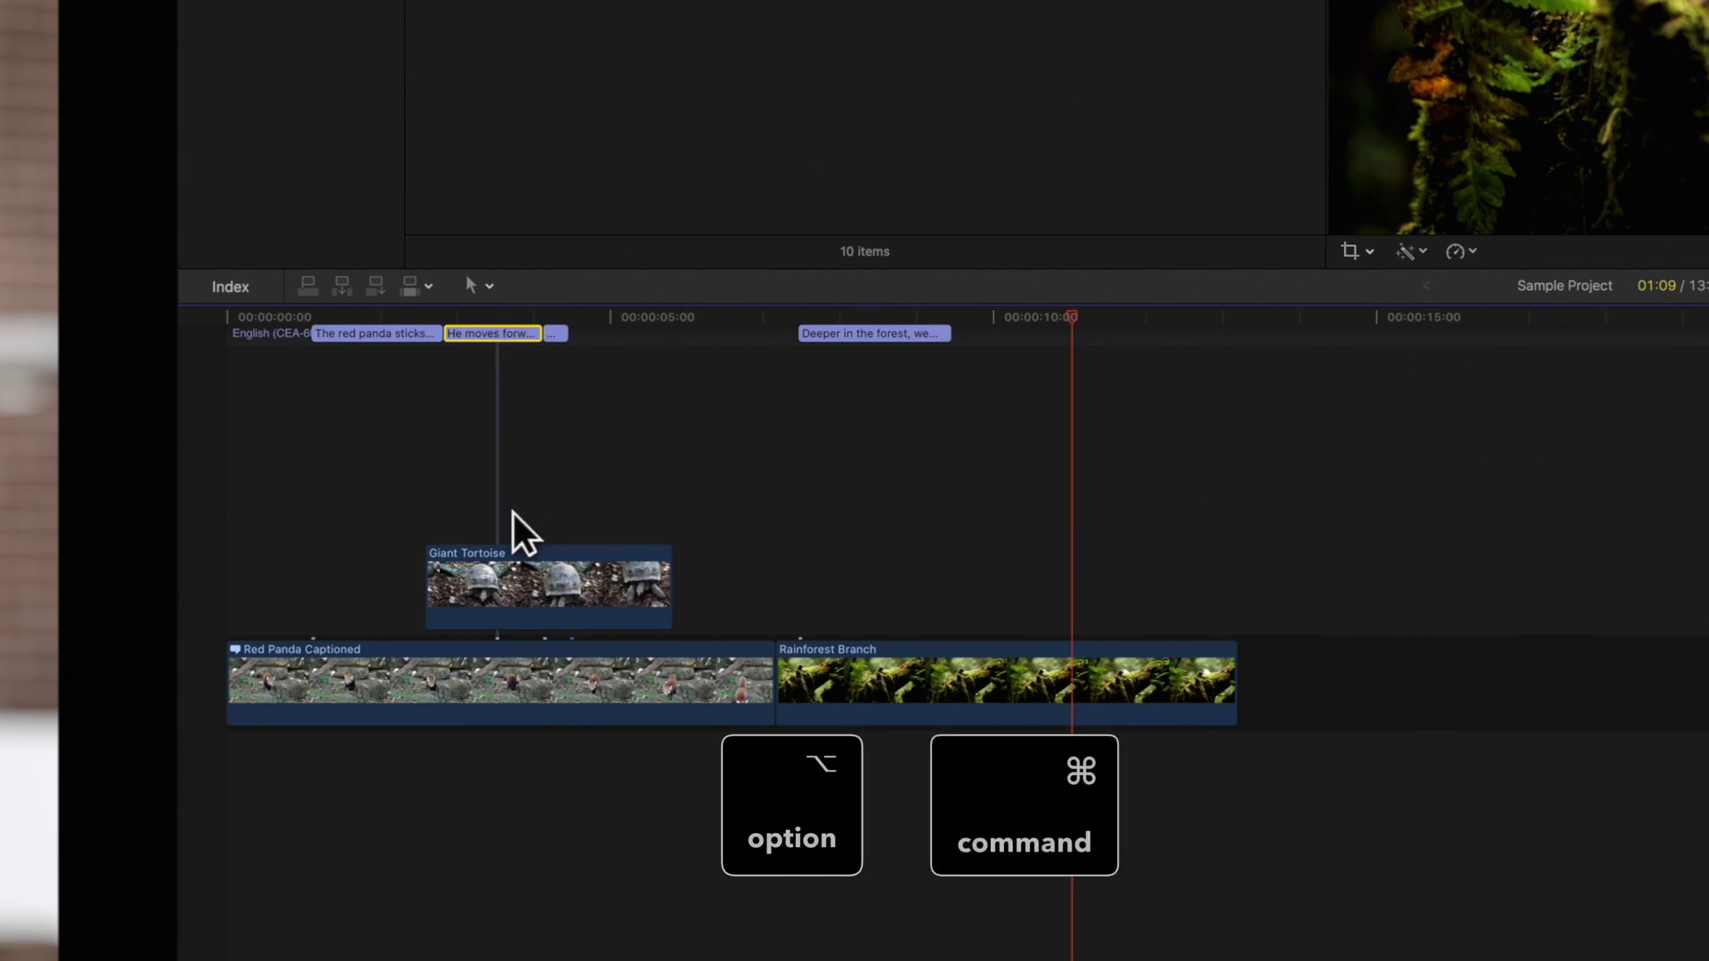
left_click(516, 566, "alt+super")
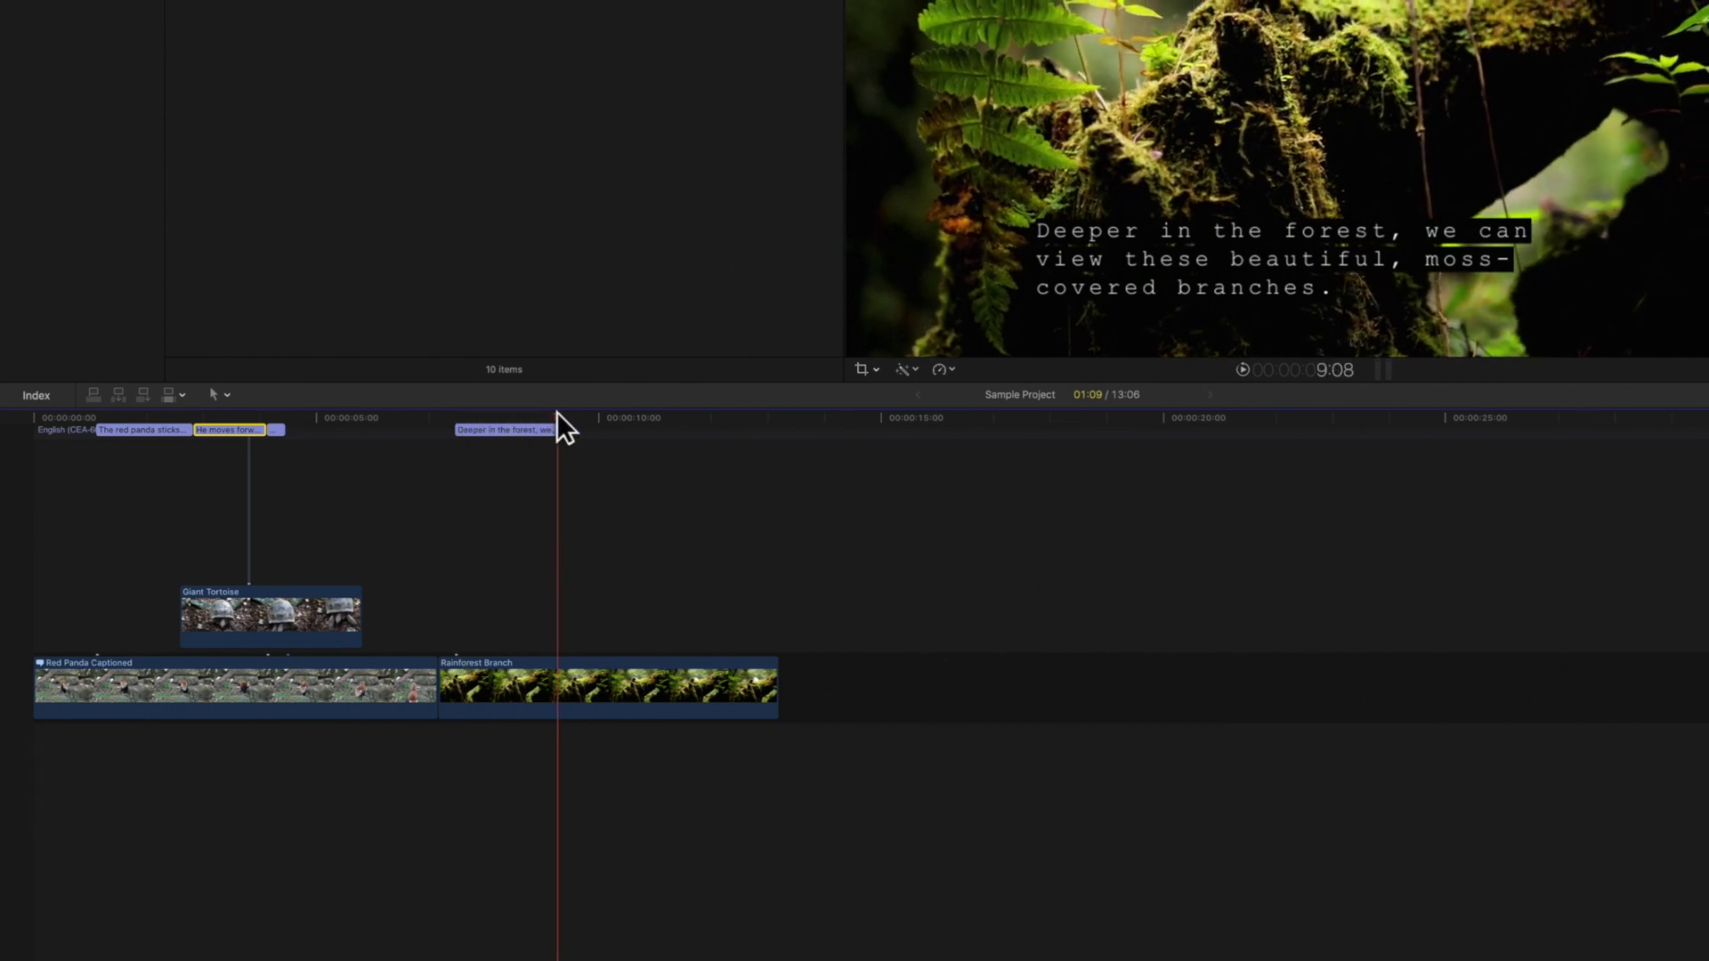
Step: Use Split Captions on 'Deeper in the forest' to make one caption per line
key("ctrl")
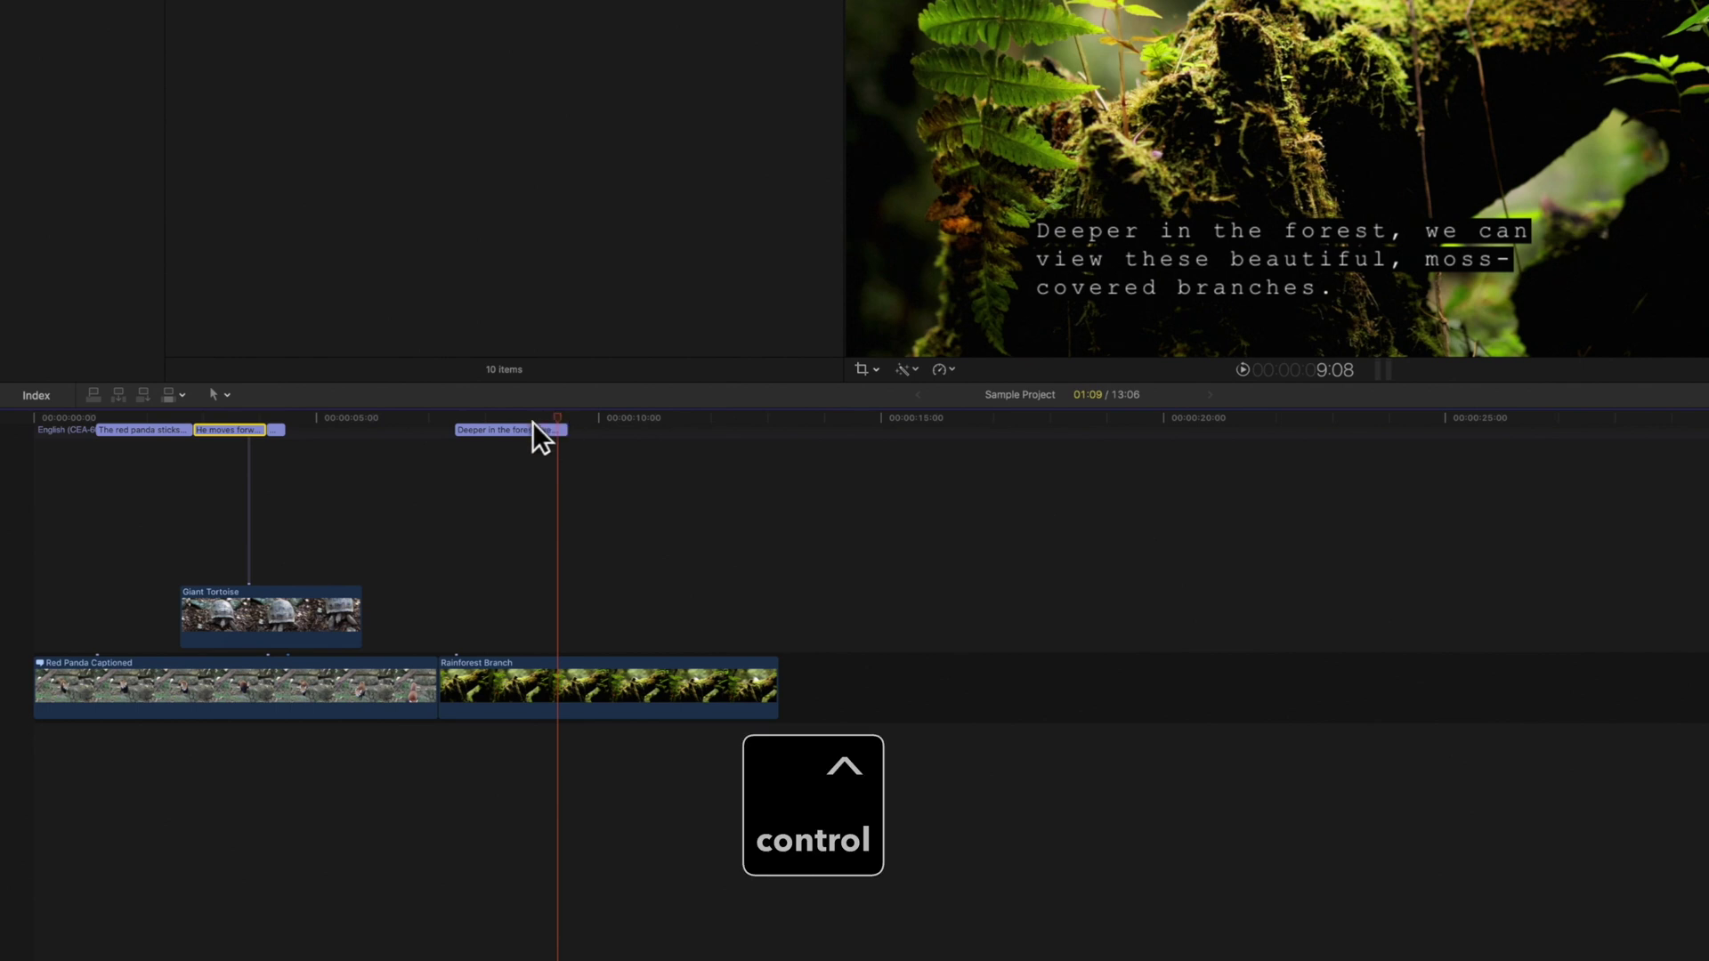
left_click(525, 429, "ctrl")
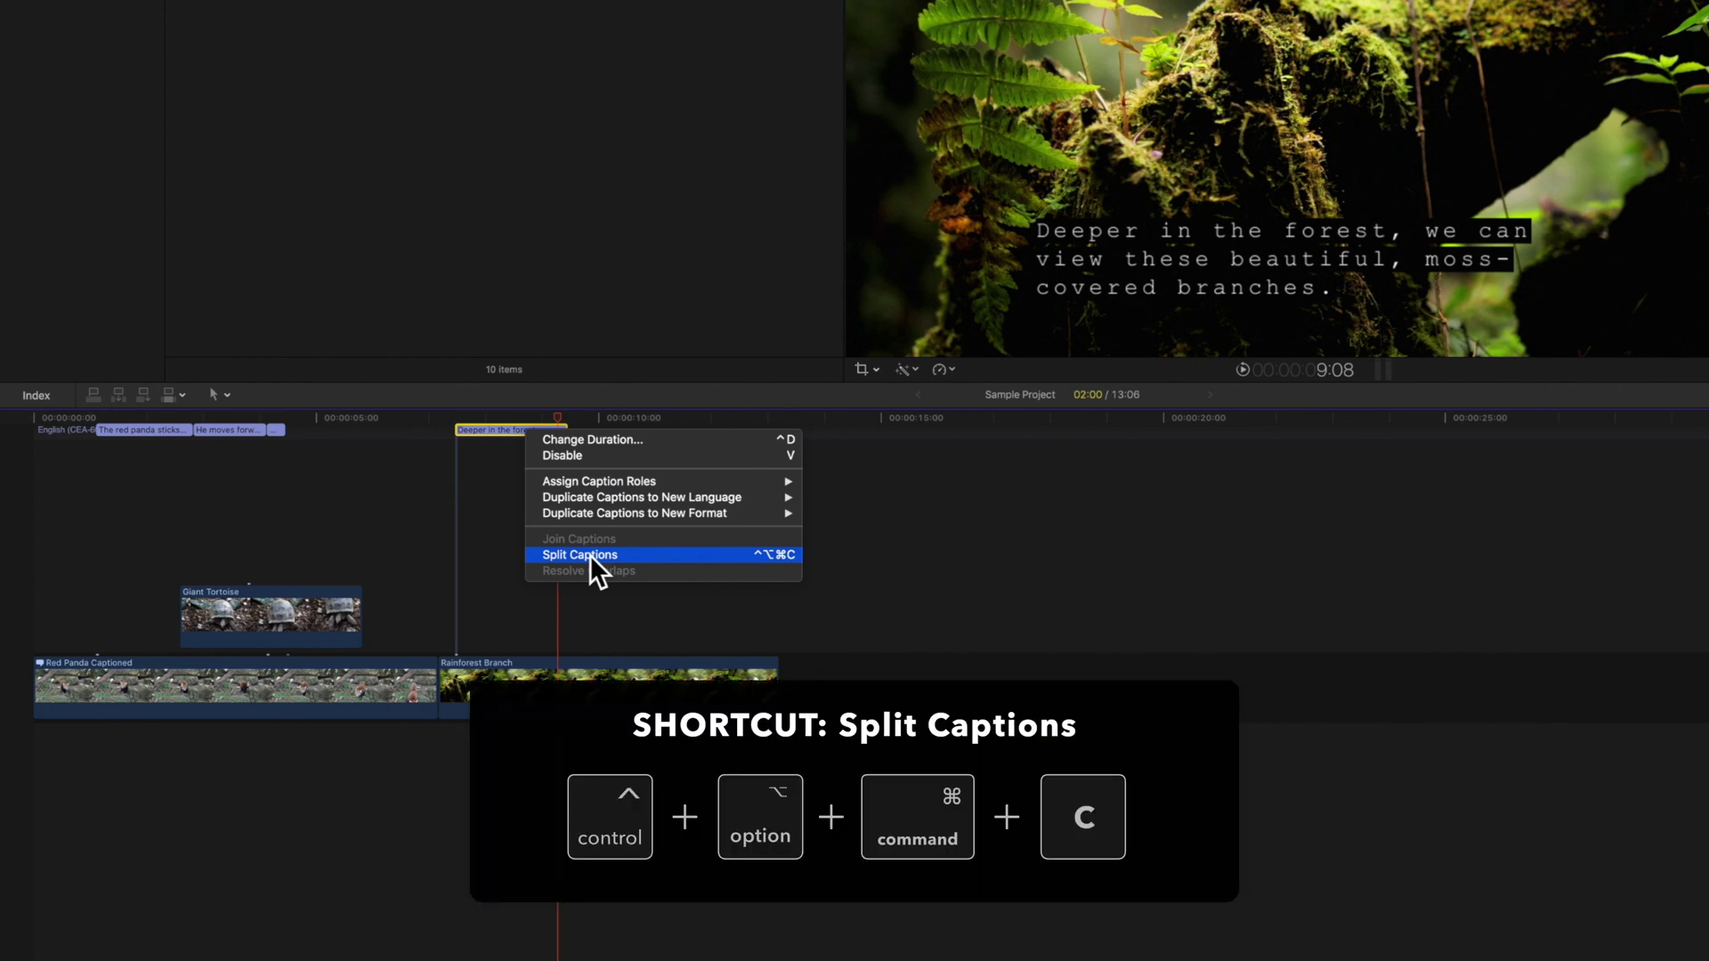
left_click(589, 555)
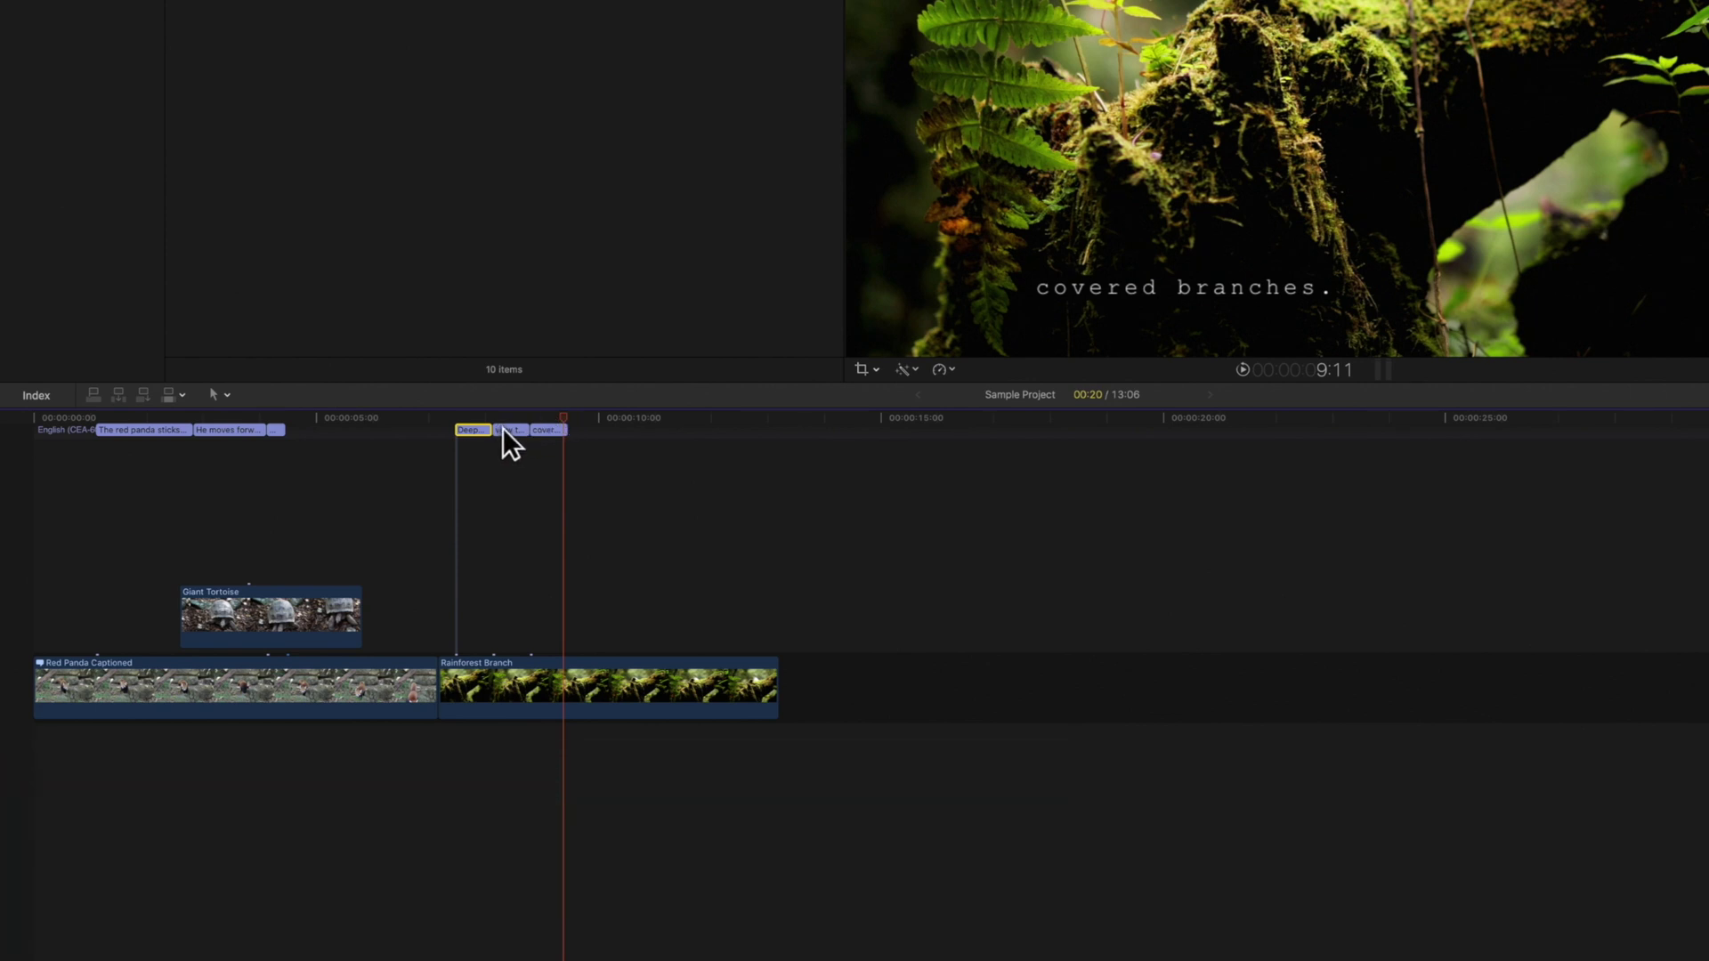
Step: Select all three 'Deeper in the forest' pieces, use Join Captions, and scrub to verify
left_click(509, 428, "shift")
left_click(542, 428, "shift")
key("ctrl")
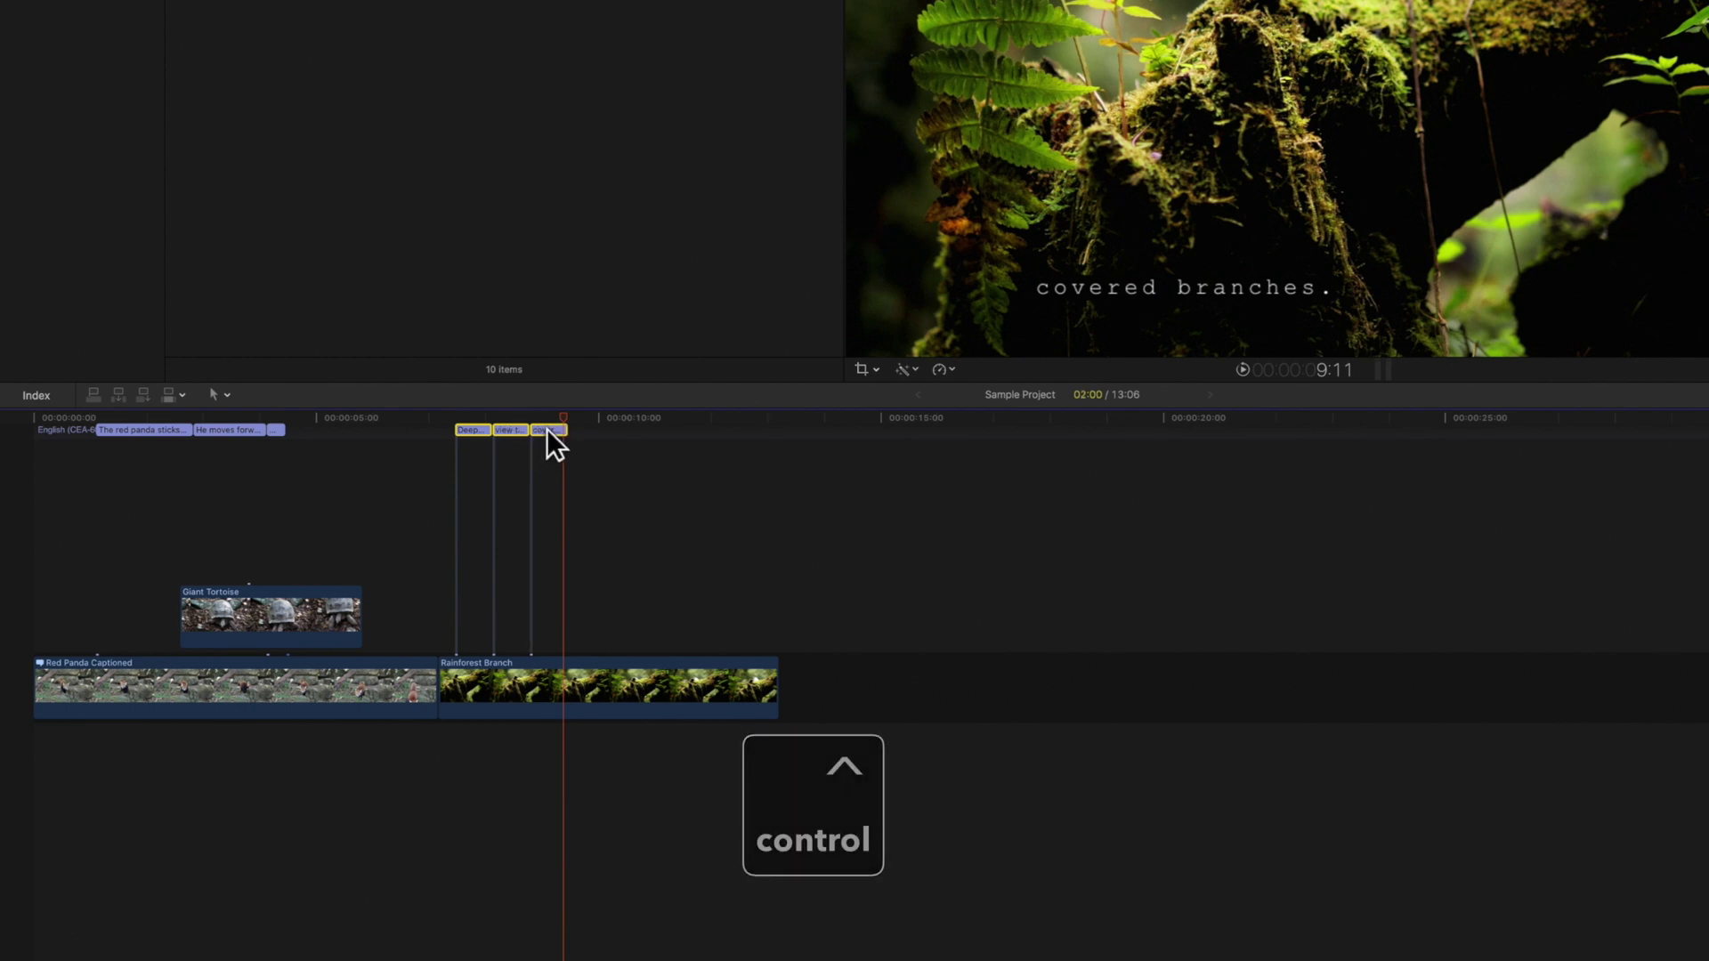
left_click(549, 432, "ctrl")
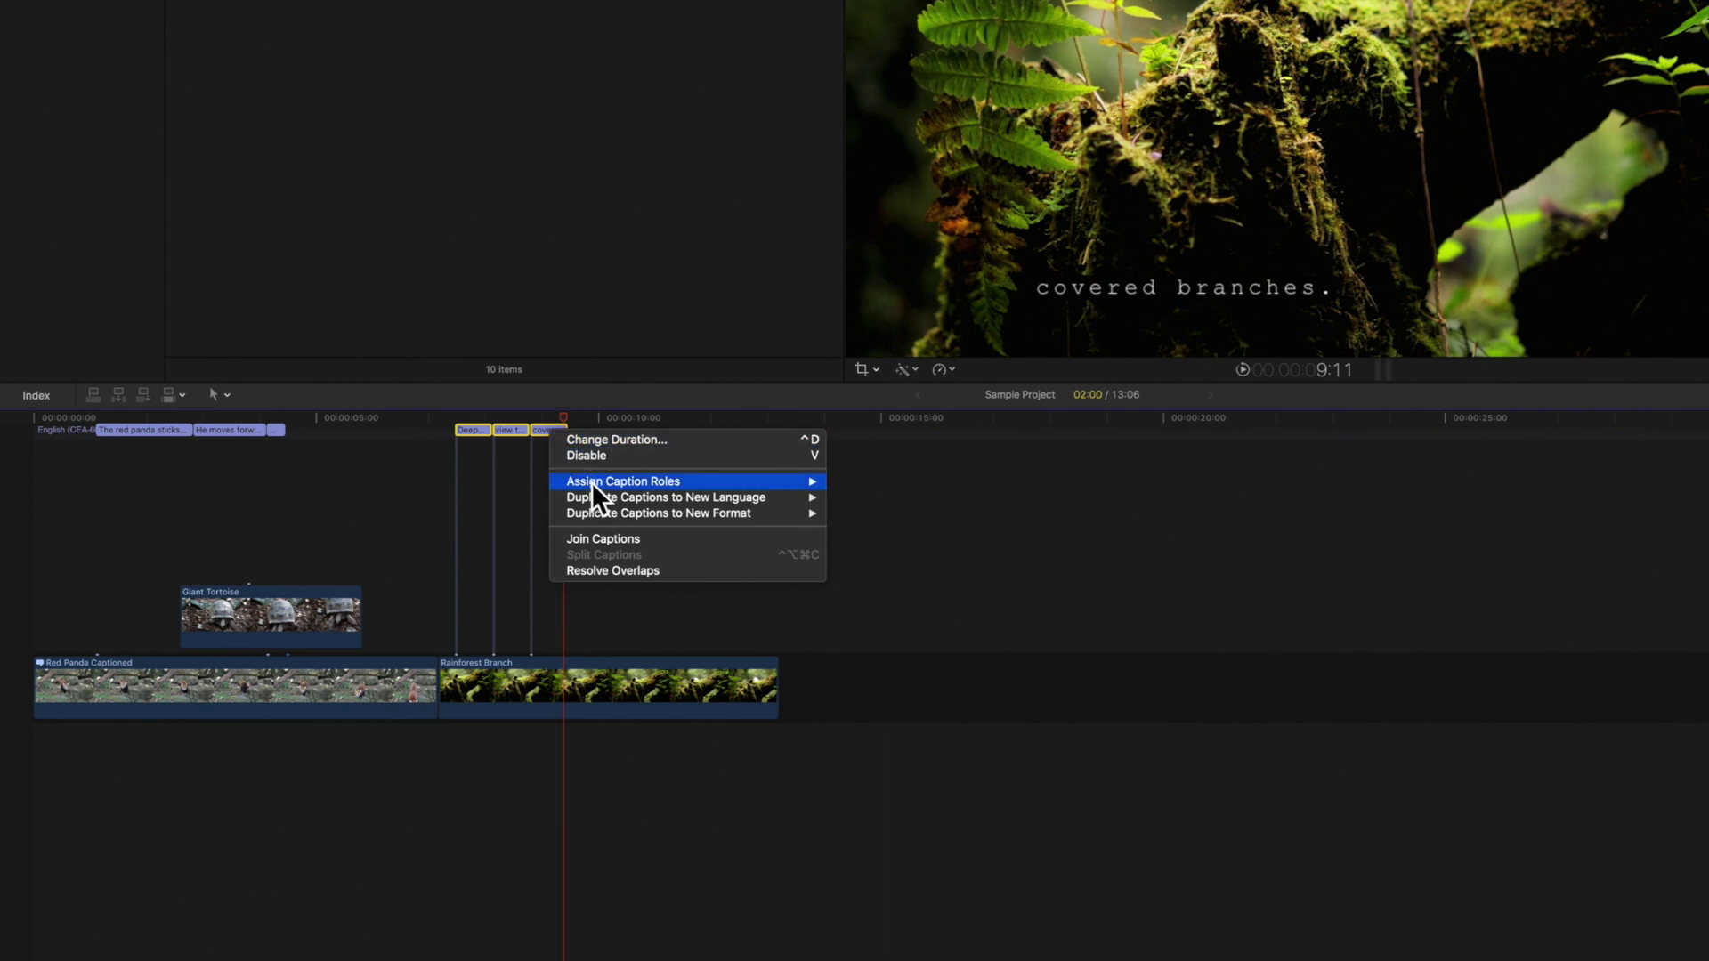
left_click(599, 538)
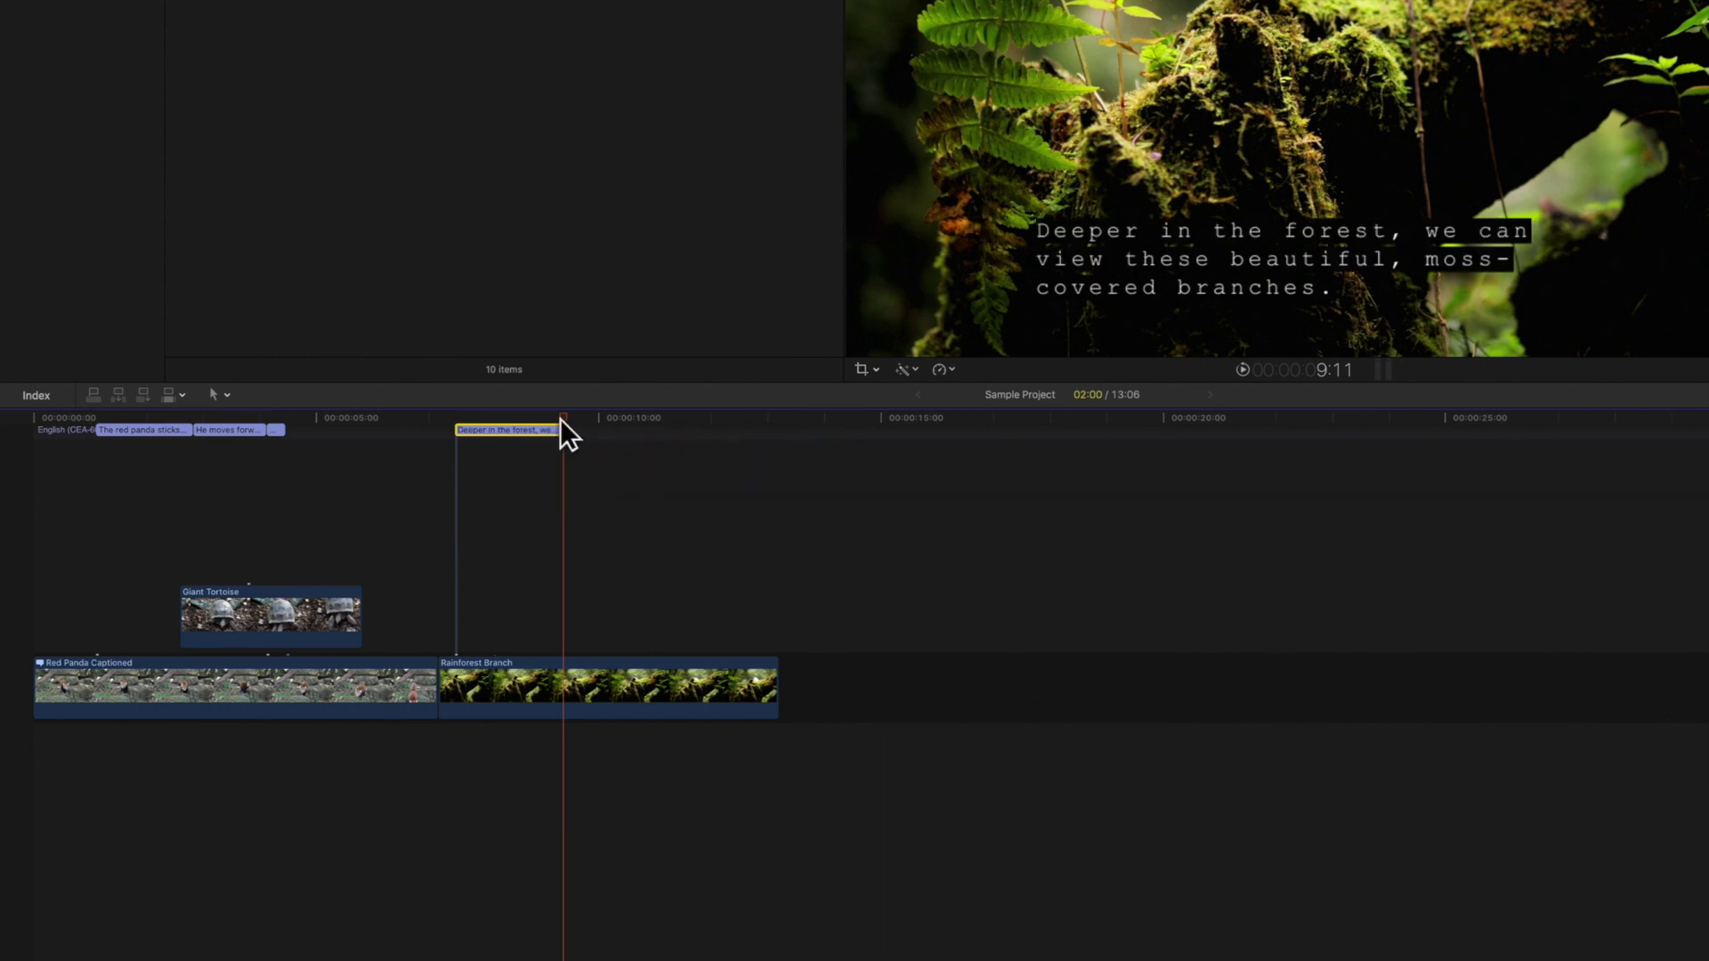
left_click_drag(560, 417, 540, 417)
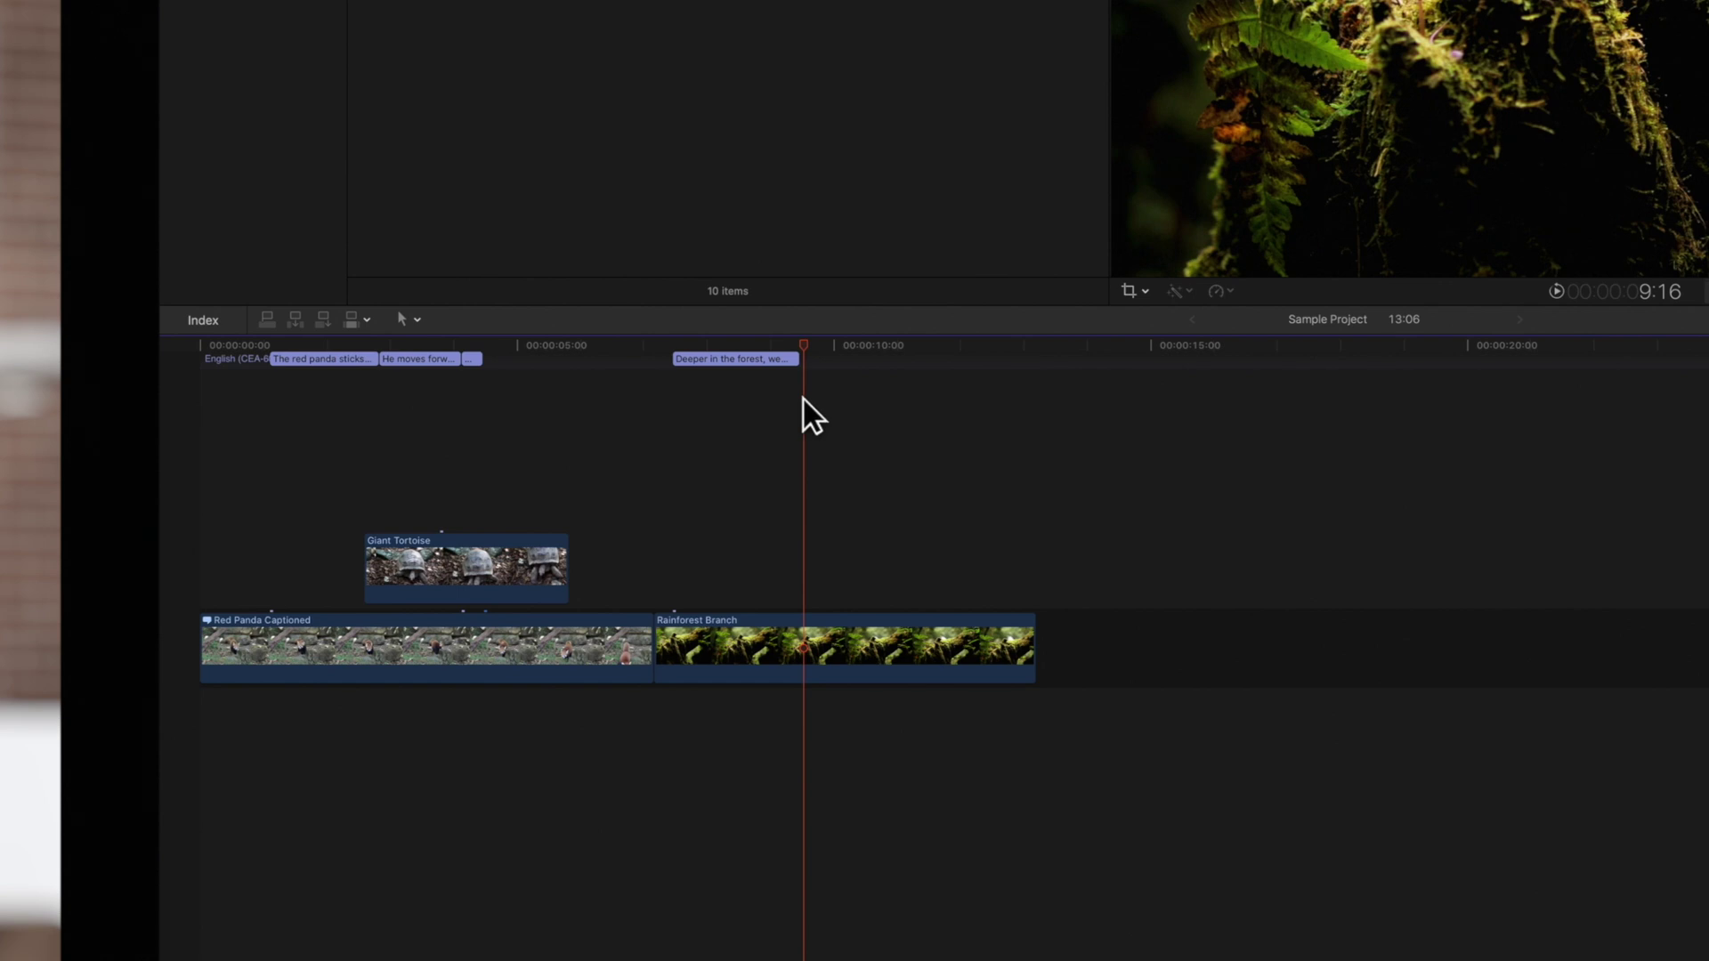
Step: Select every caption and duplicate them all to a new German caption track
left_click(721, 358)
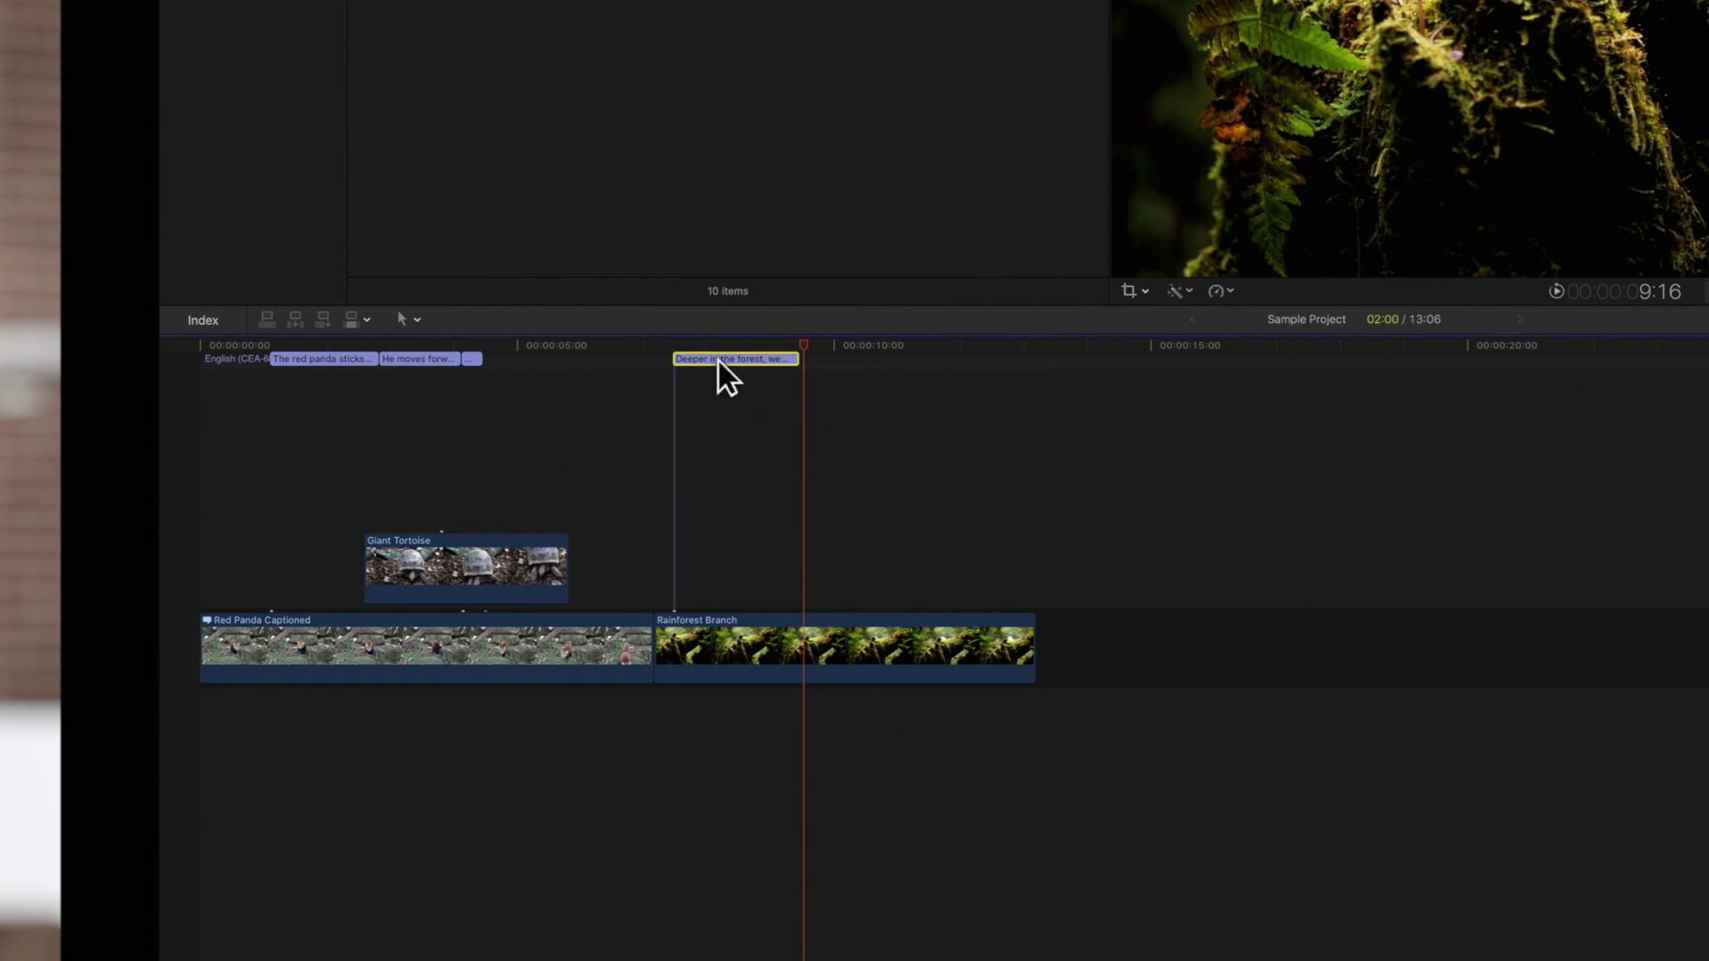
key("super+a")
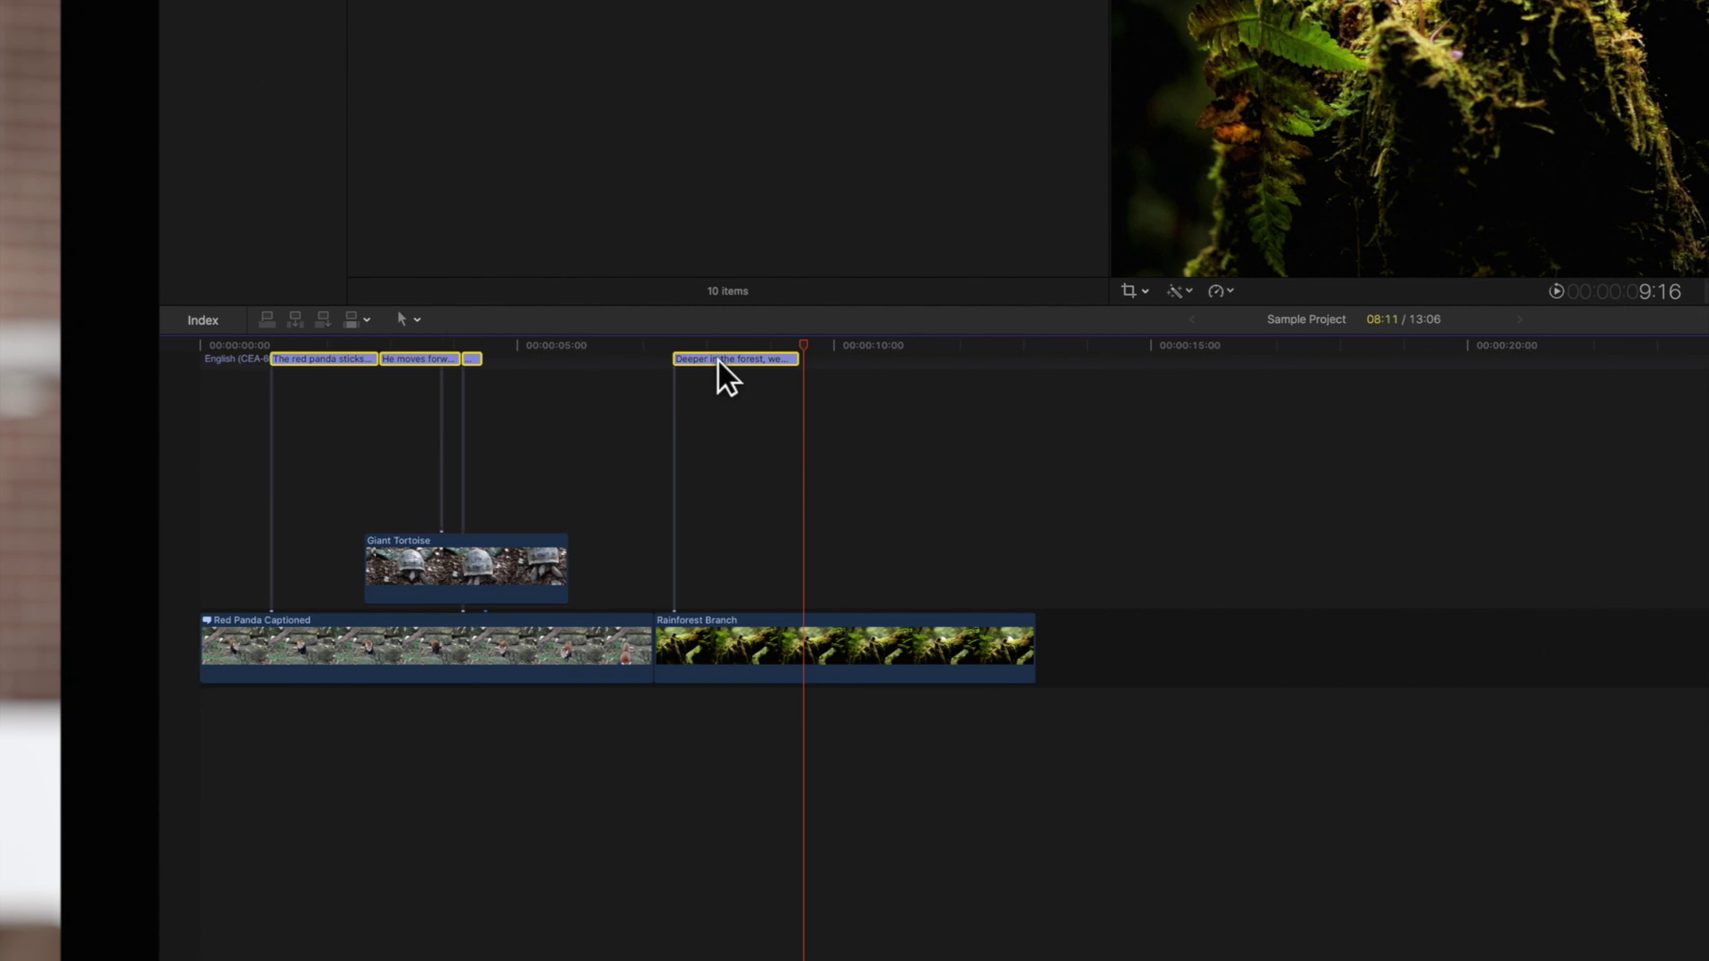
key("ctrl")
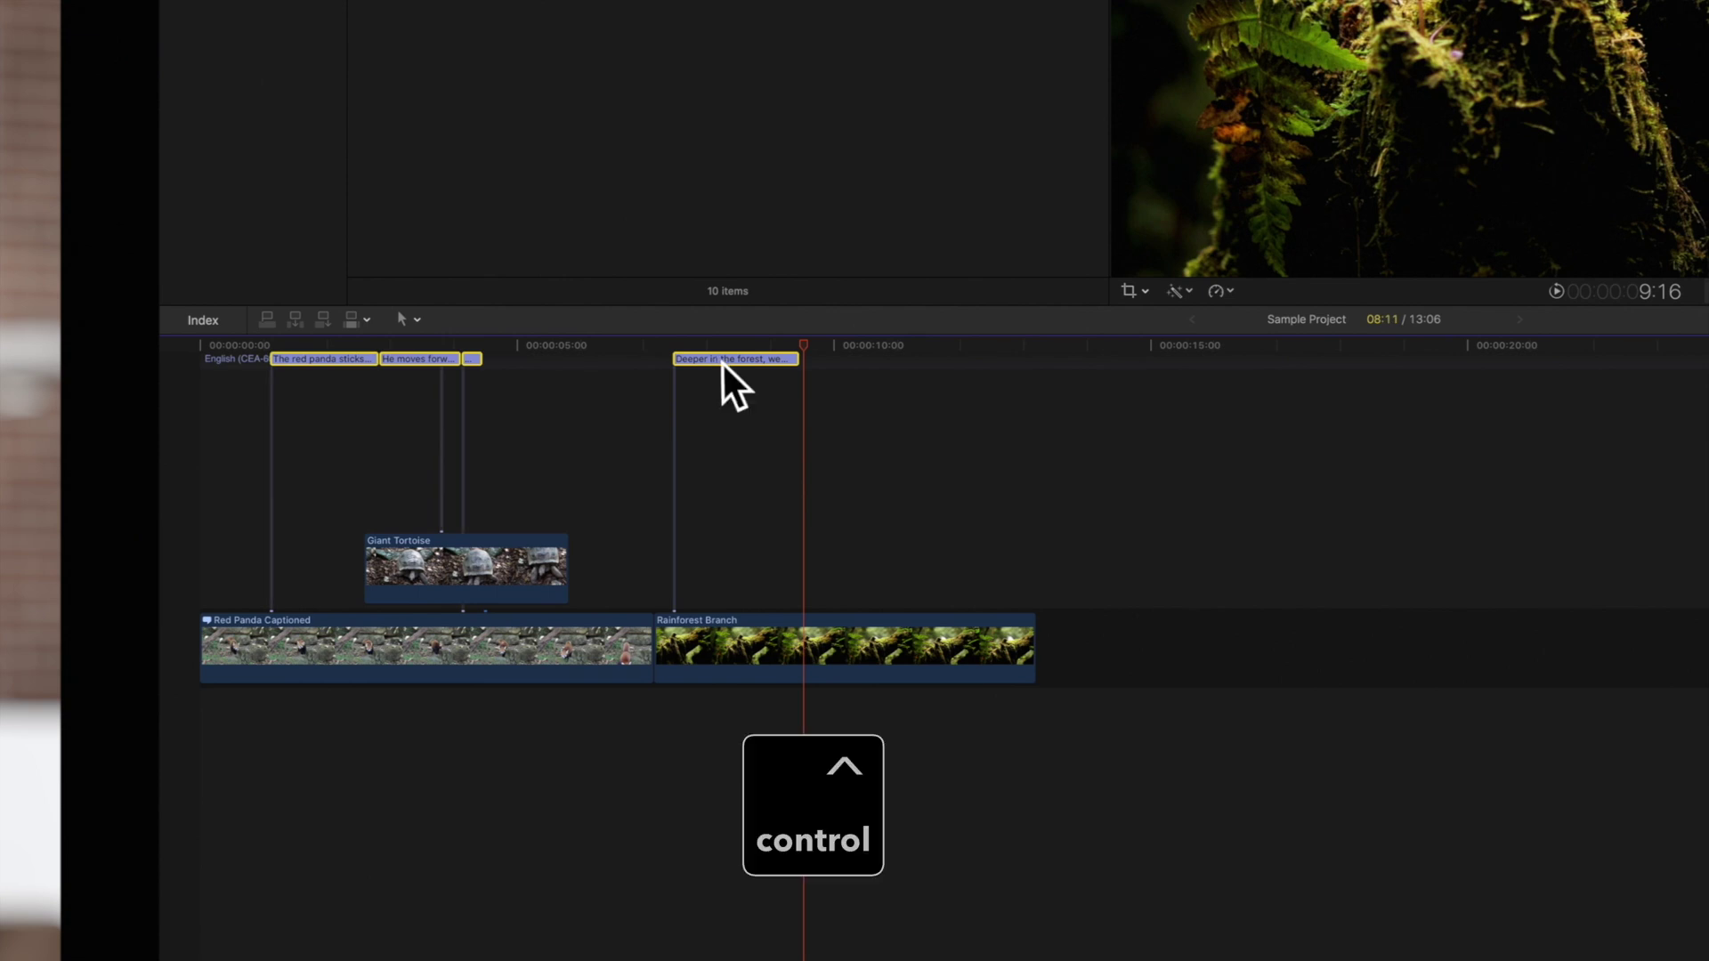
left_click(722, 361, "ctrl")
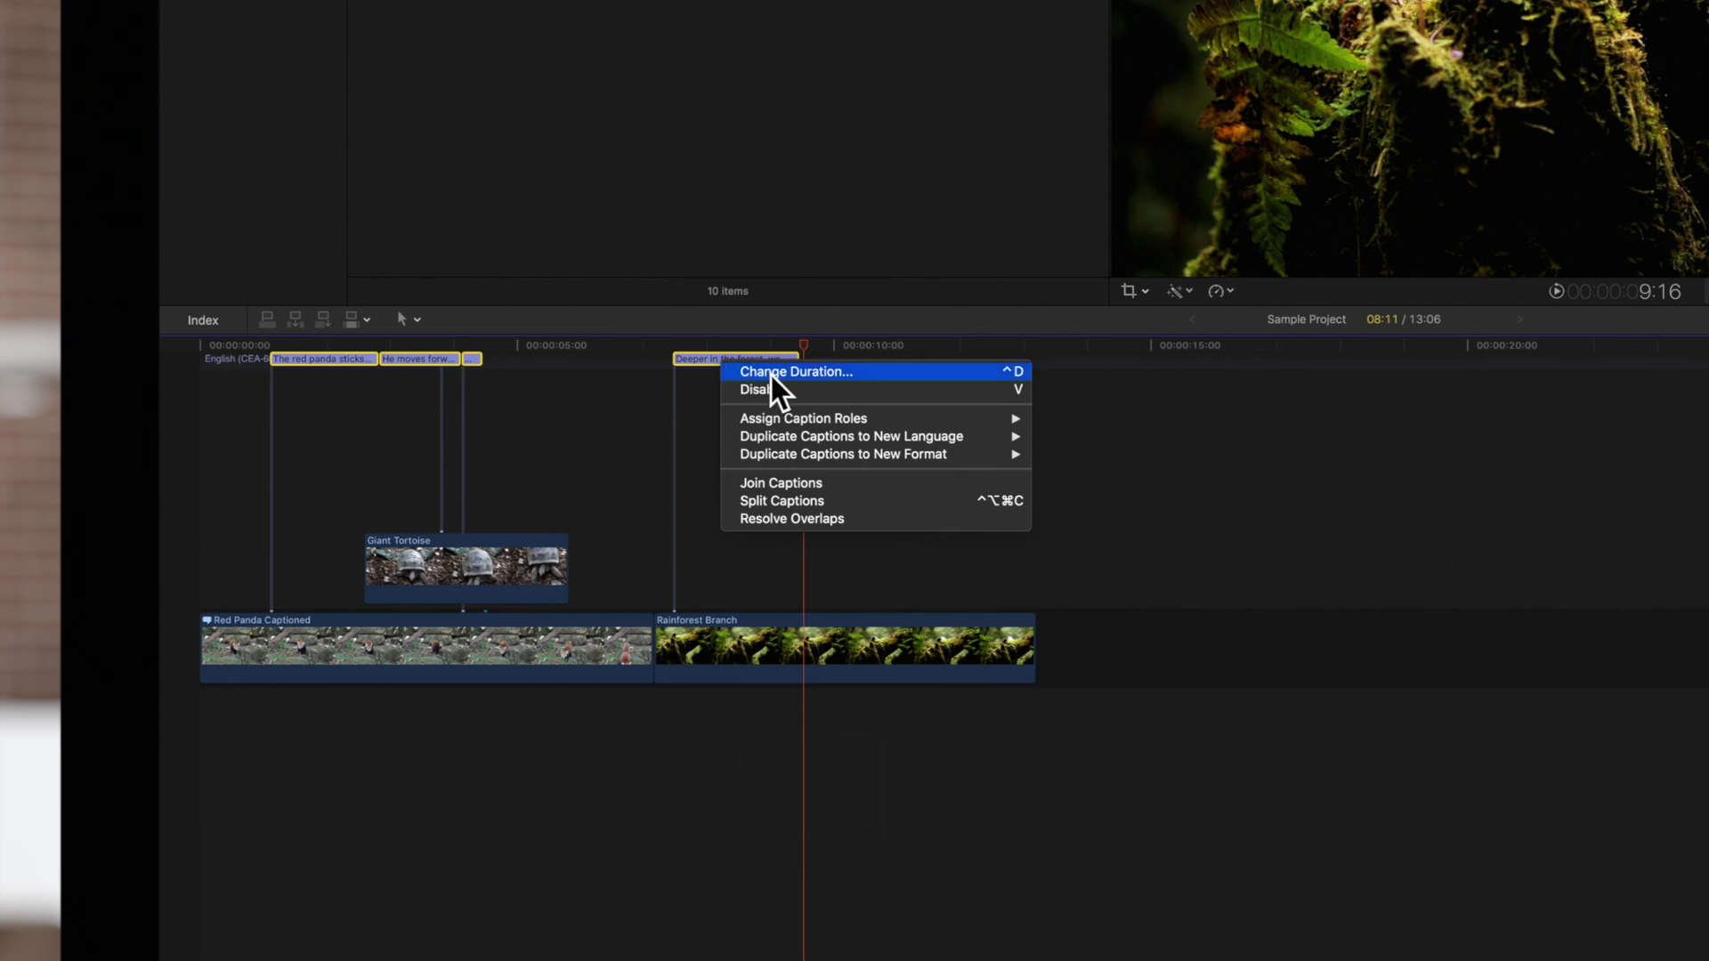
mouse_move(851, 437)
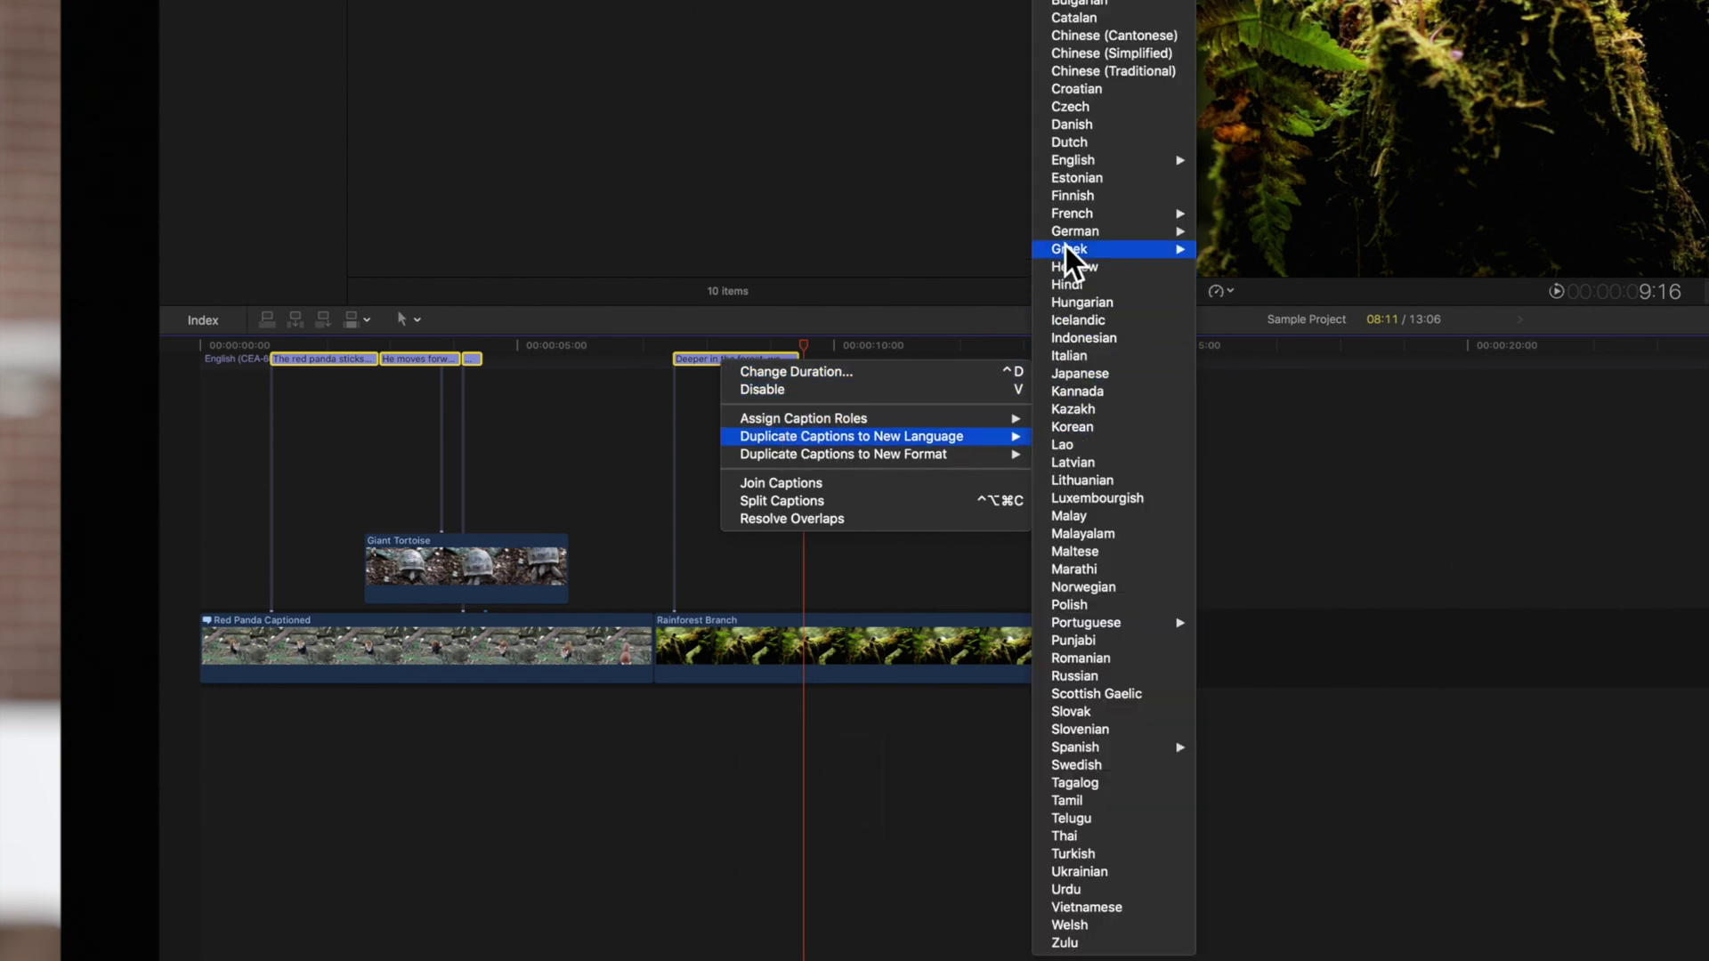
mouse_move(1075, 231)
left_click(1223, 233)
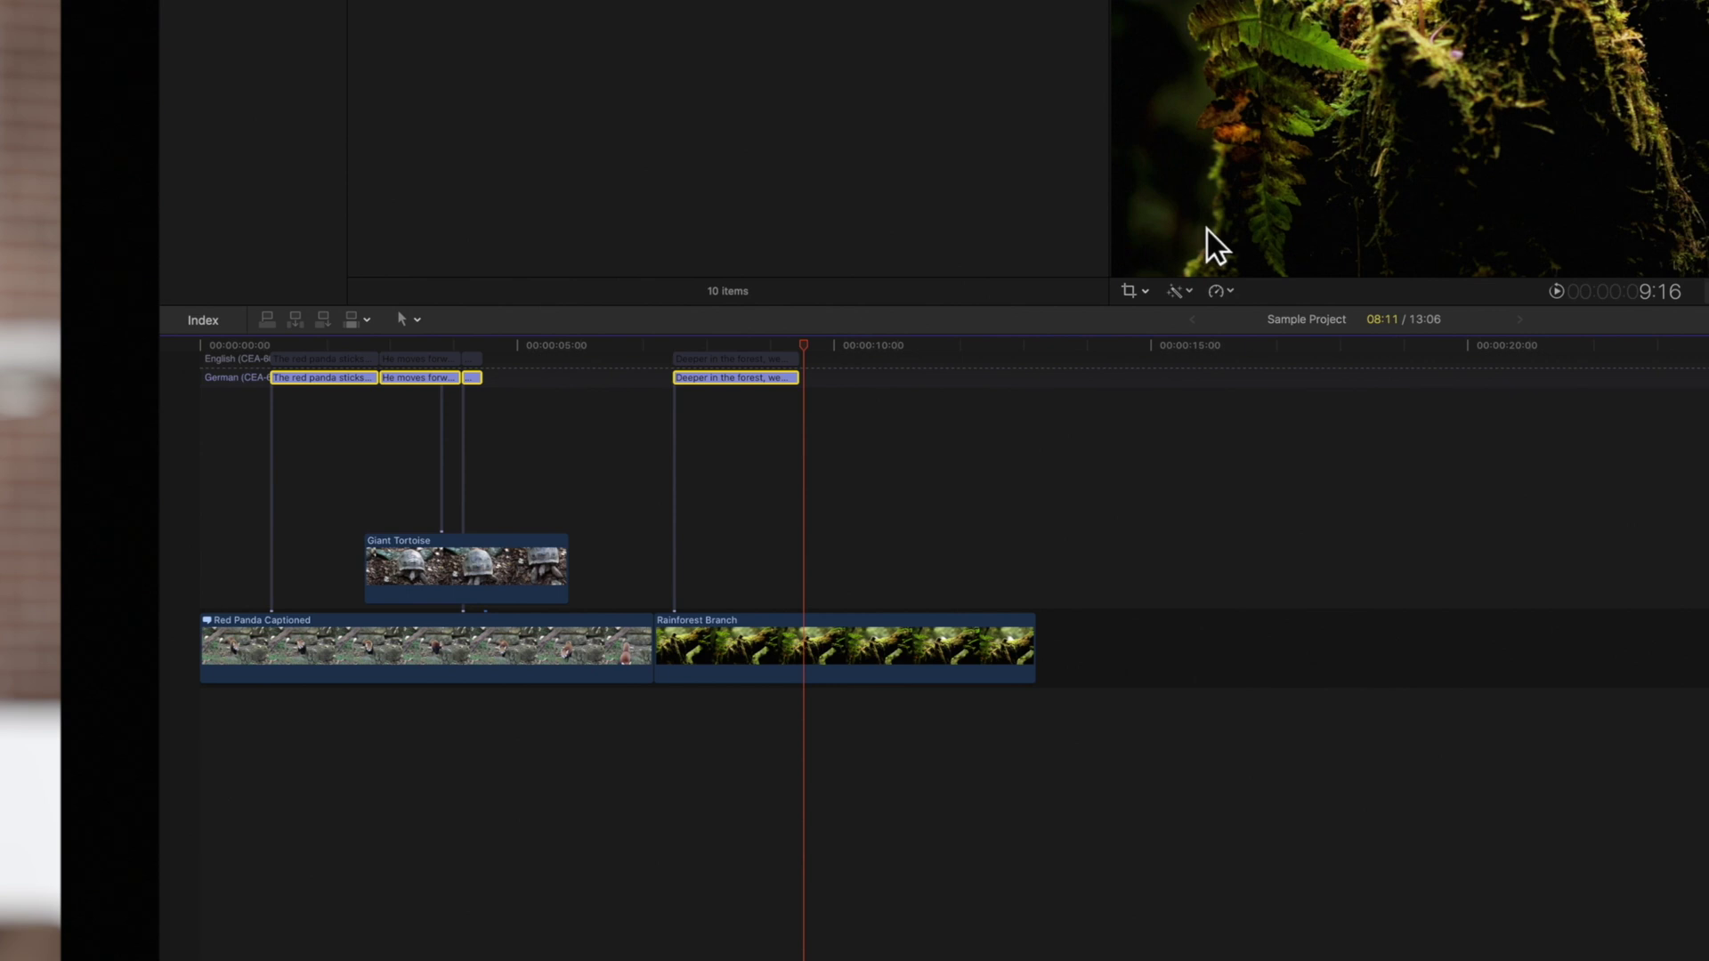
Step: Open the first German caption for editing and highlight its English text to replace it
double_click(347, 377)
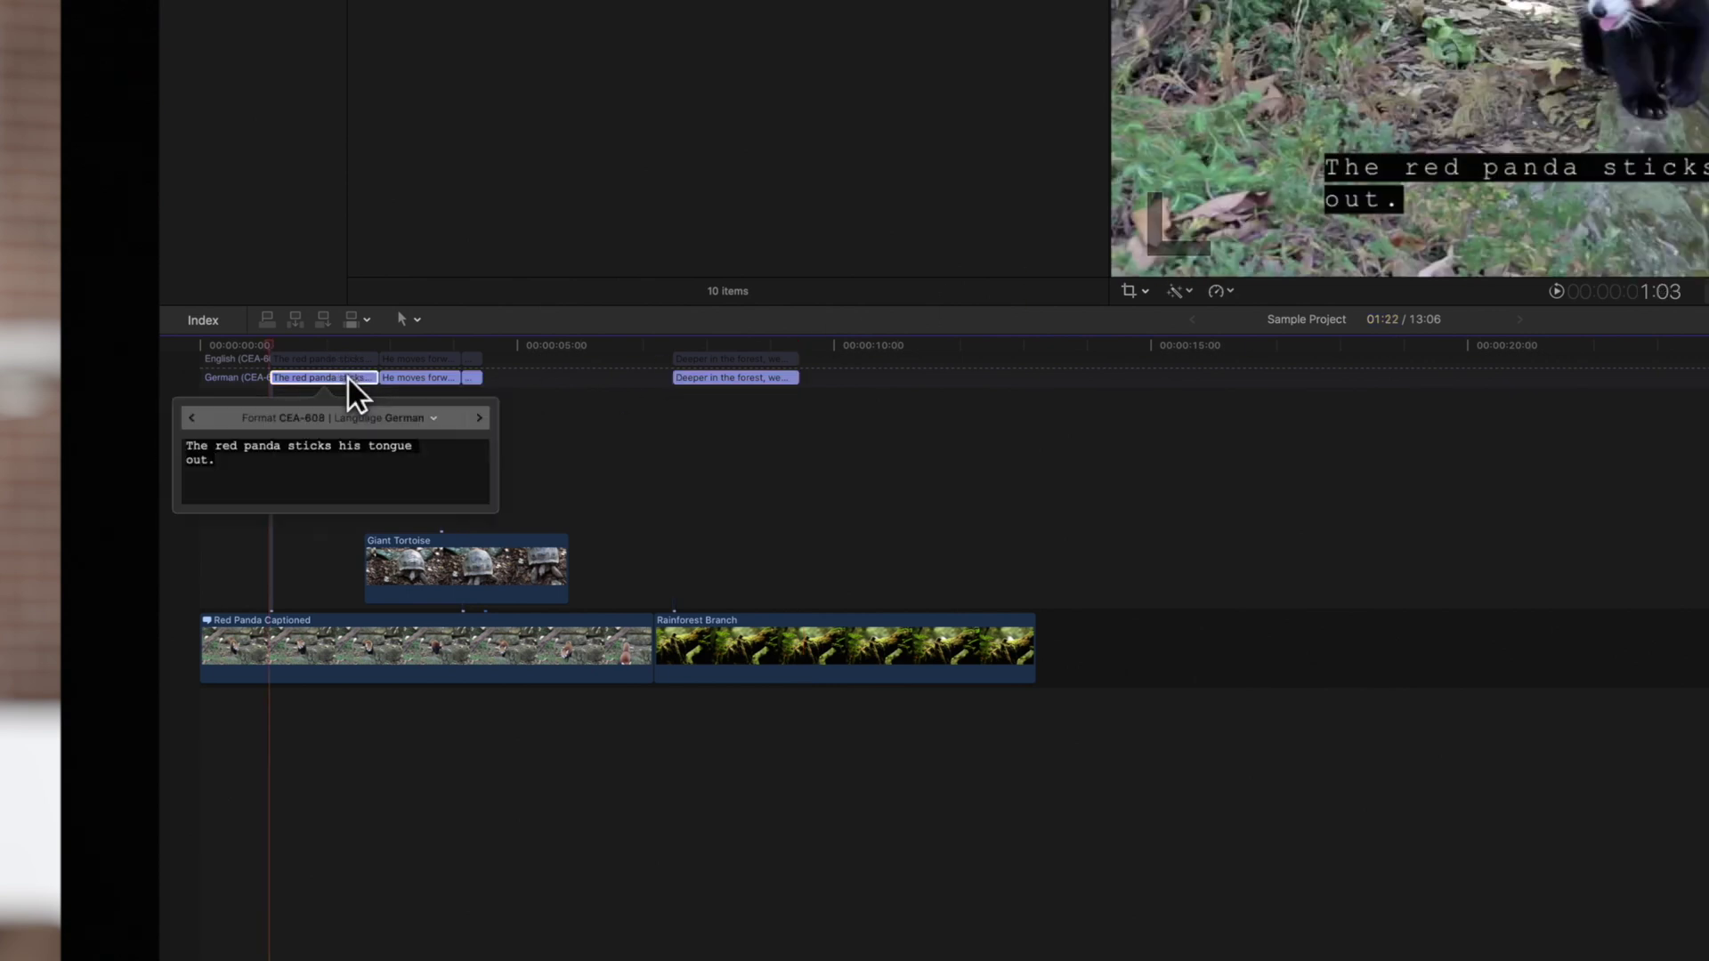
left_click_drag(202, 447, 212, 460)
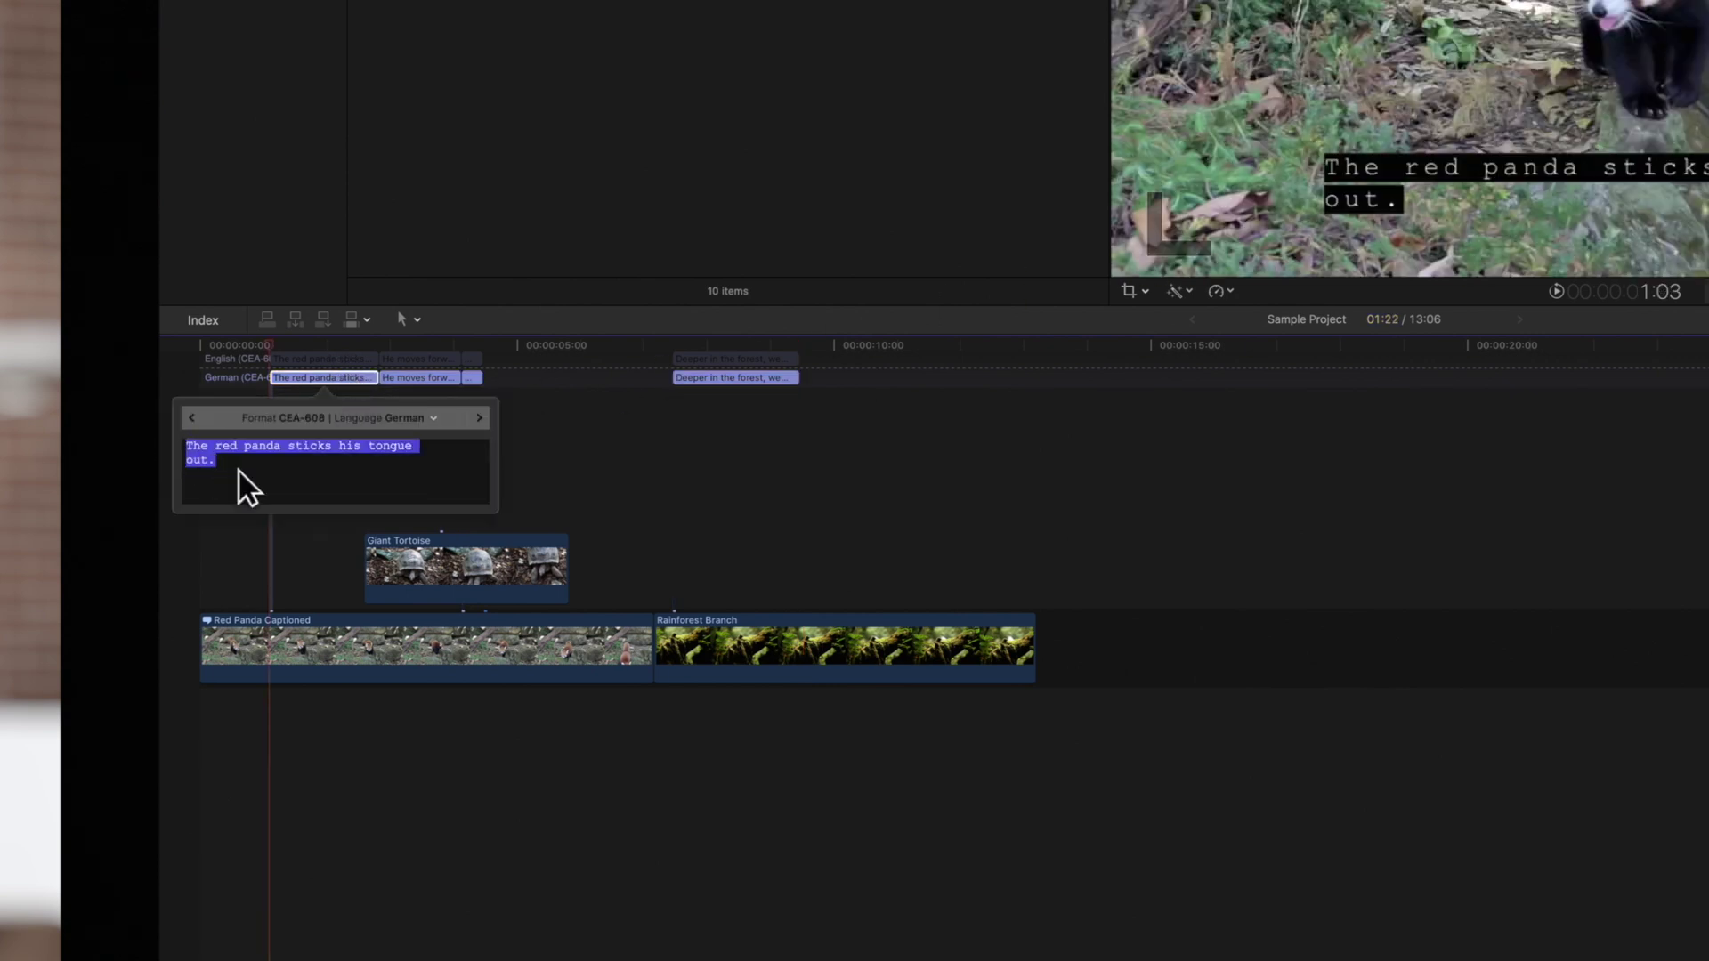
type("Der rote Panda stre")
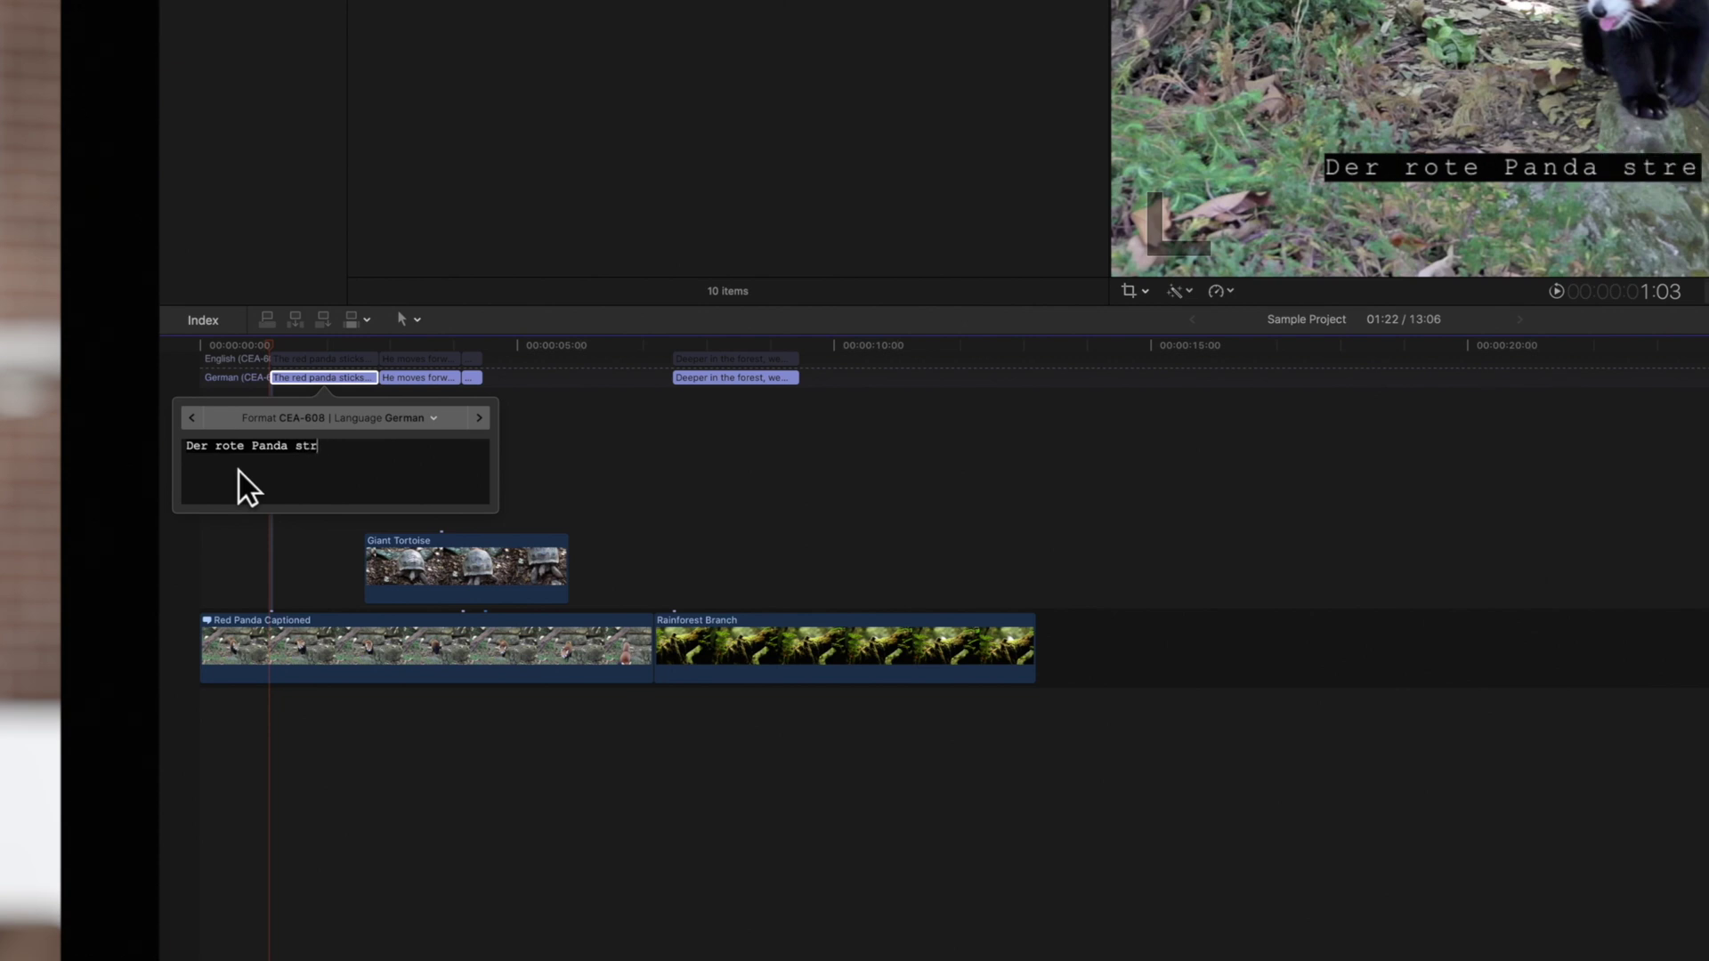
type("ckt die Zunge heraus")
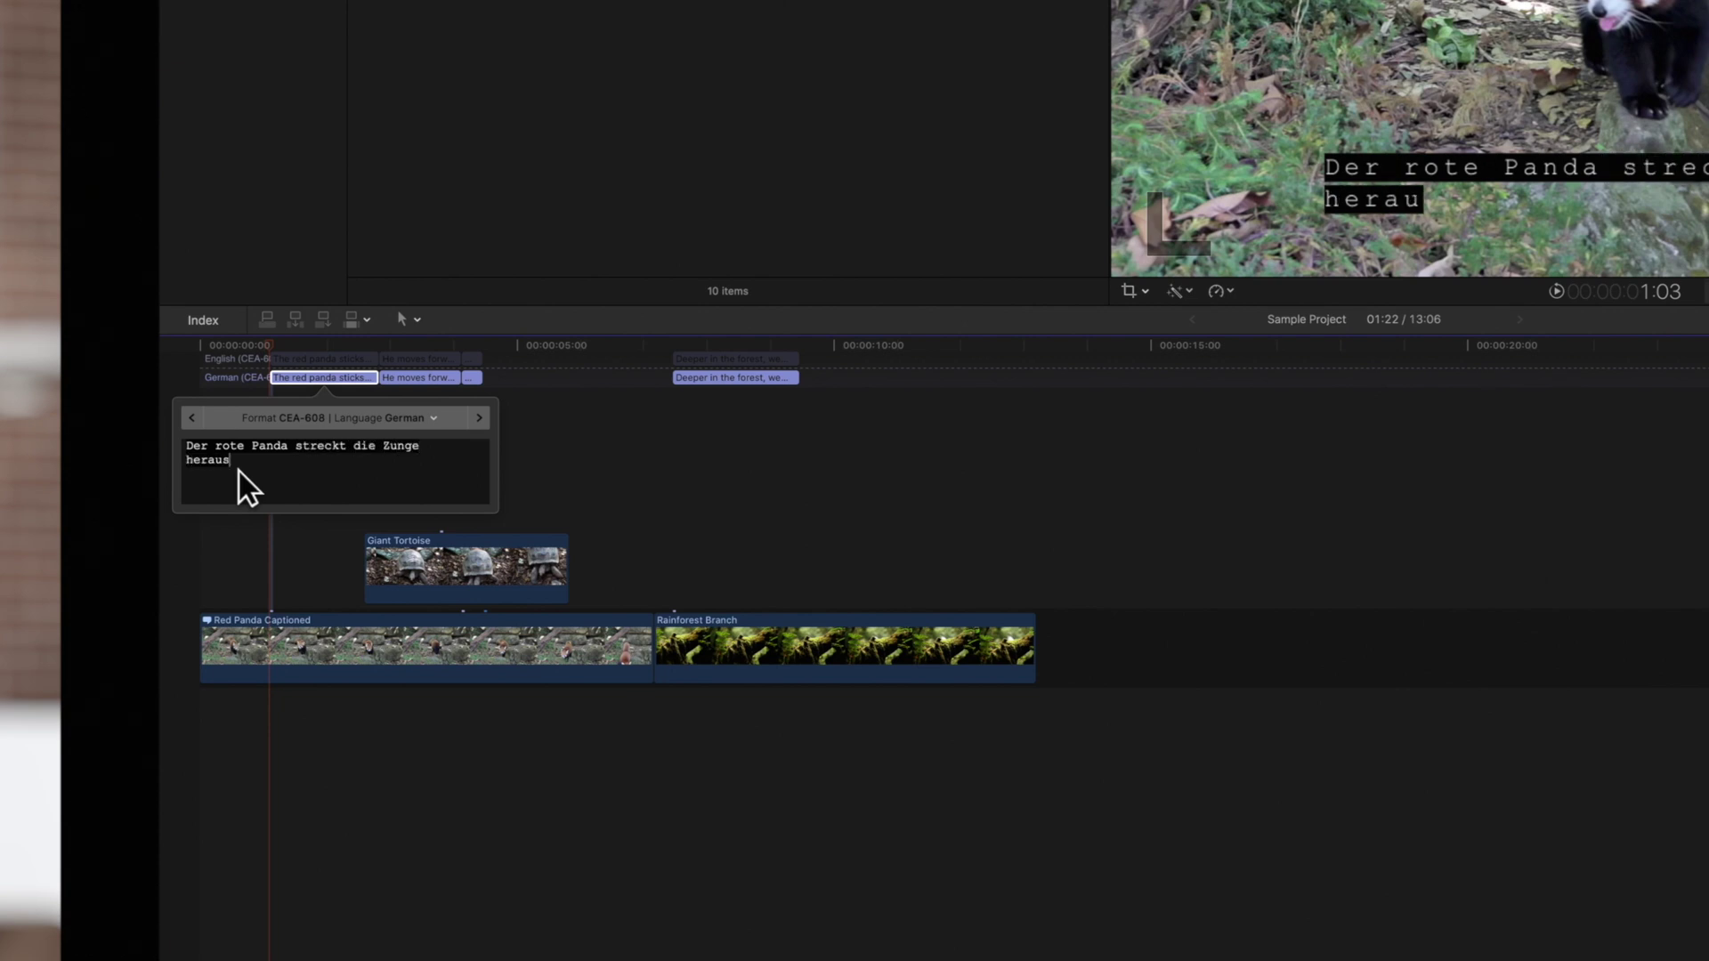